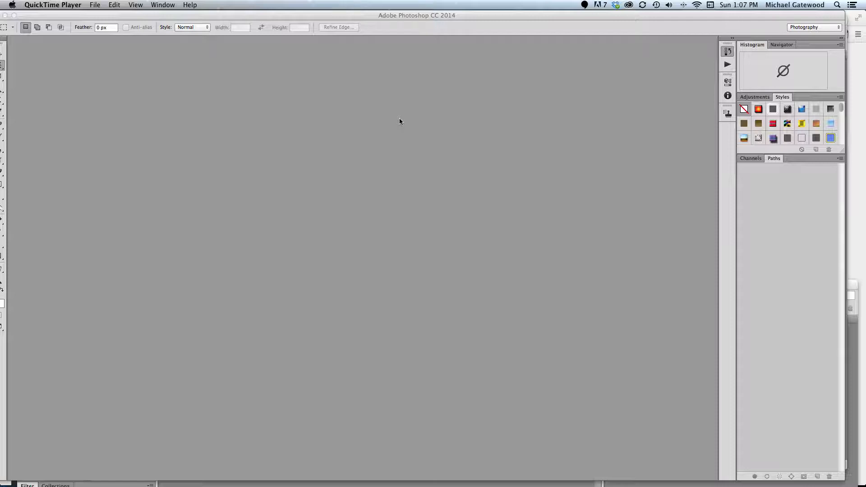
Step: Create a new document from the U.S. Paper preset at Letter size, 8.5 x 11 inches, 300 pixels/inch, with a white background
click(482, 18)
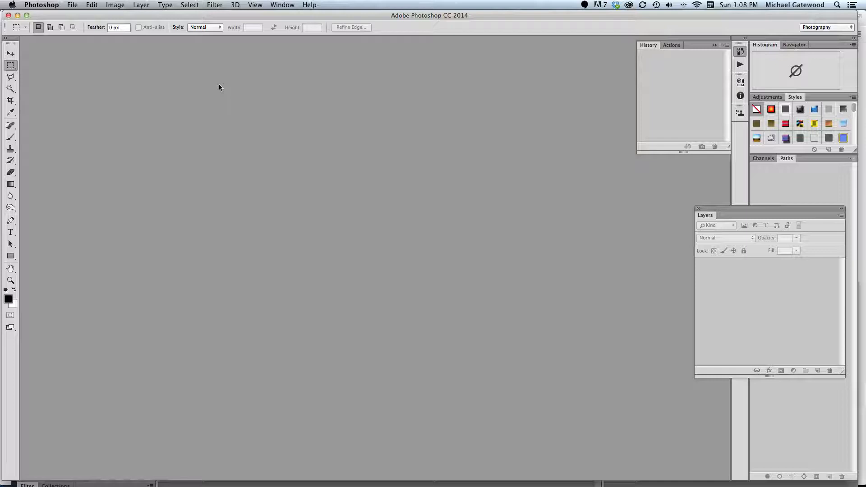
click(72, 5)
click(79, 18)
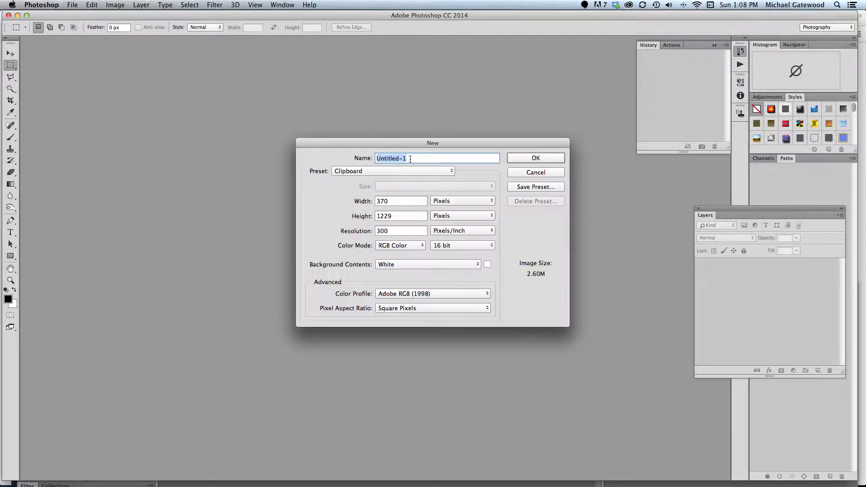
click(413, 173)
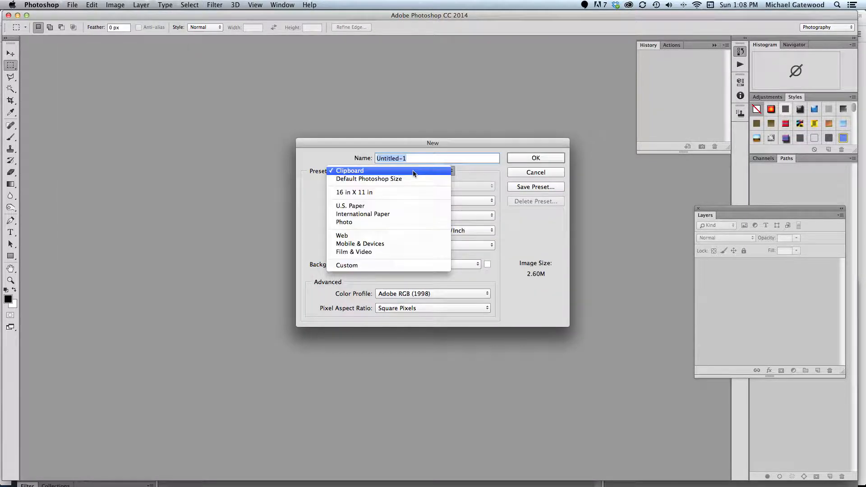
click(355, 208)
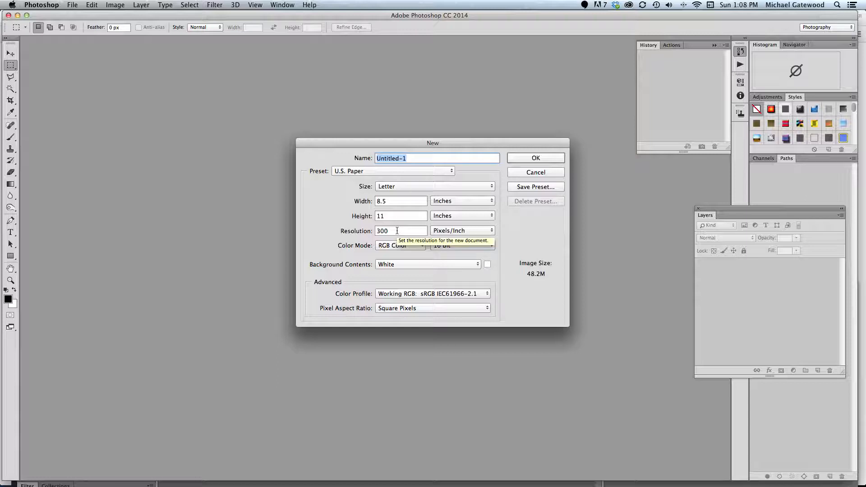
click(531, 158)
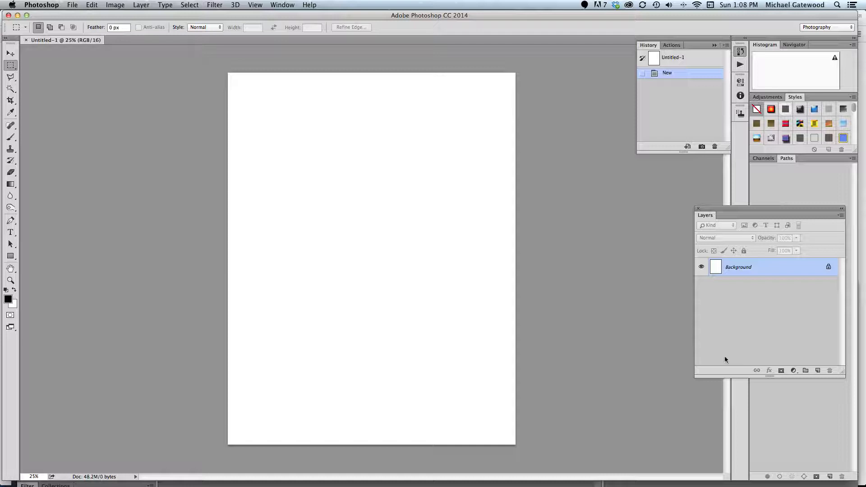
Step: On a new layer, with white as the foreground color, make a rectangular marquee selection slightly inside the page edges
click(818, 371)
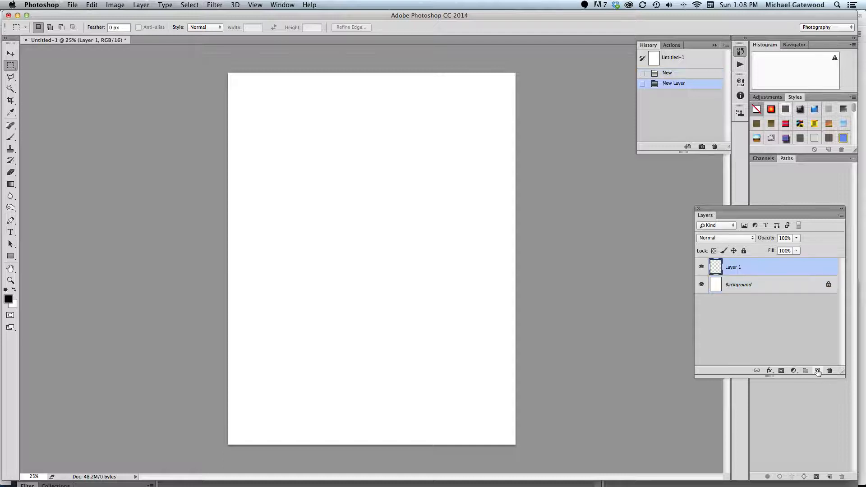
key(x)
drag(11, 65, 51, 66)
drag(239, 81, 506, 436)
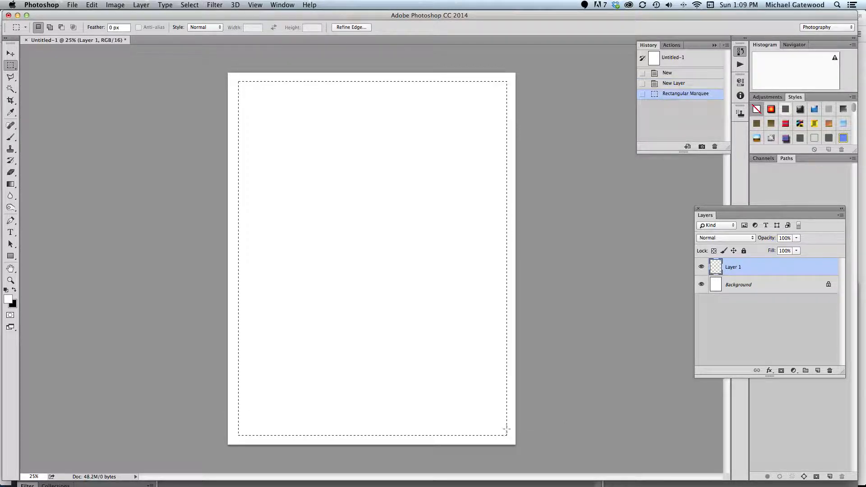
Step: Fill the rectangular selection on the new layer with the white foreground color and check it against the hidden background
click(92, 5)
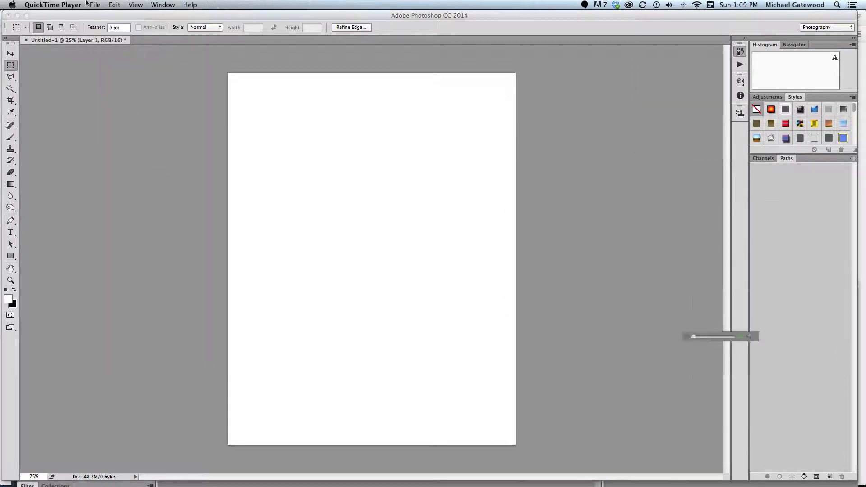
click(97, 5)
mouse_move(113, 6)
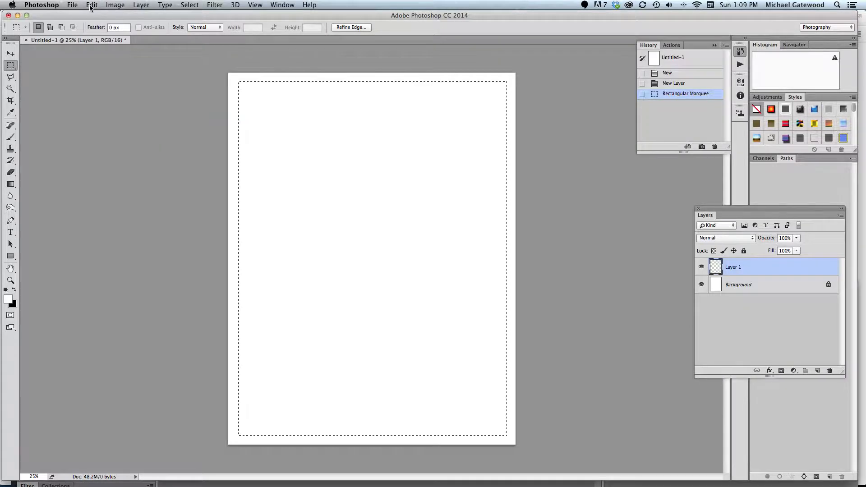
click(90, 5)
click(105, 143)
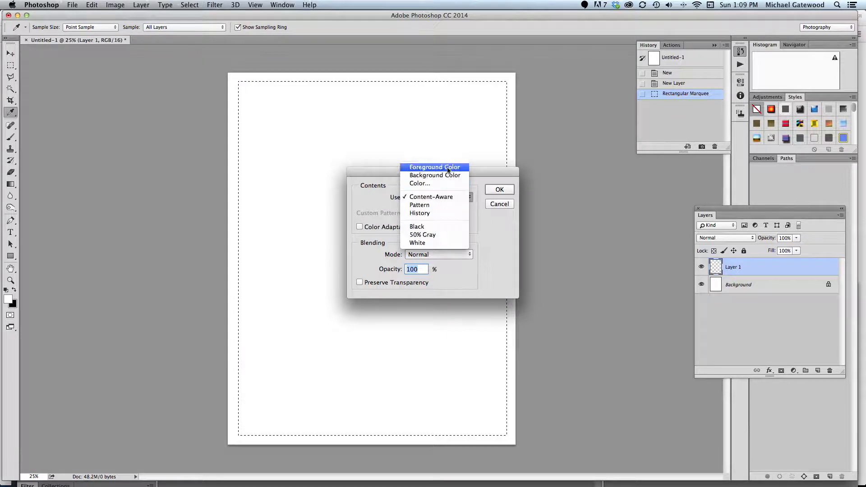
click(508, 192)
key(m)
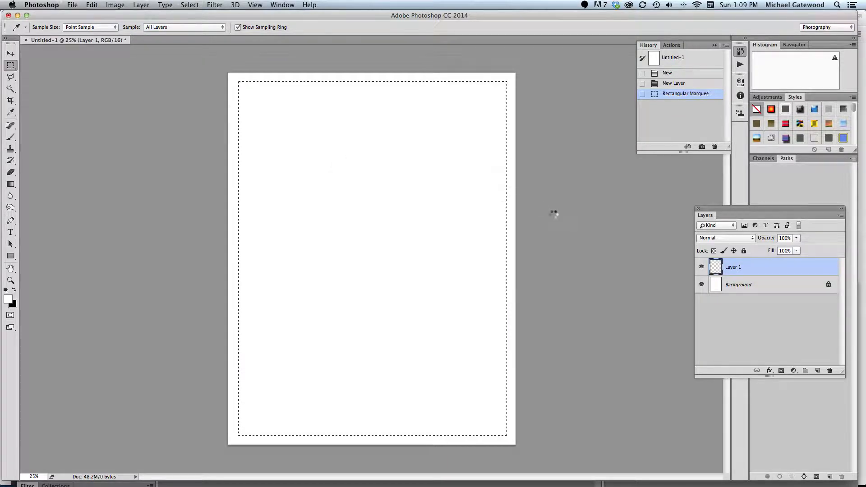
click(702, 285)
click(702, 284)
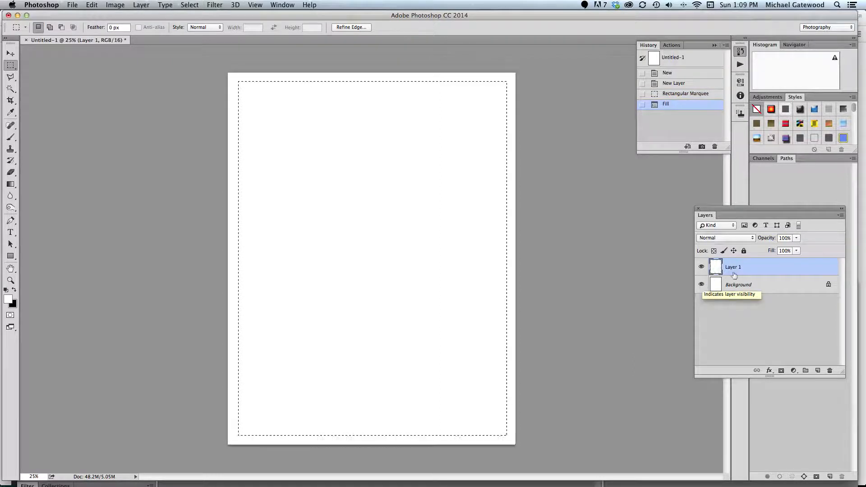
Step: Rename the filled layer as "paper" and deselect the rectangular selection
double_click(734, 268)
text(paper)
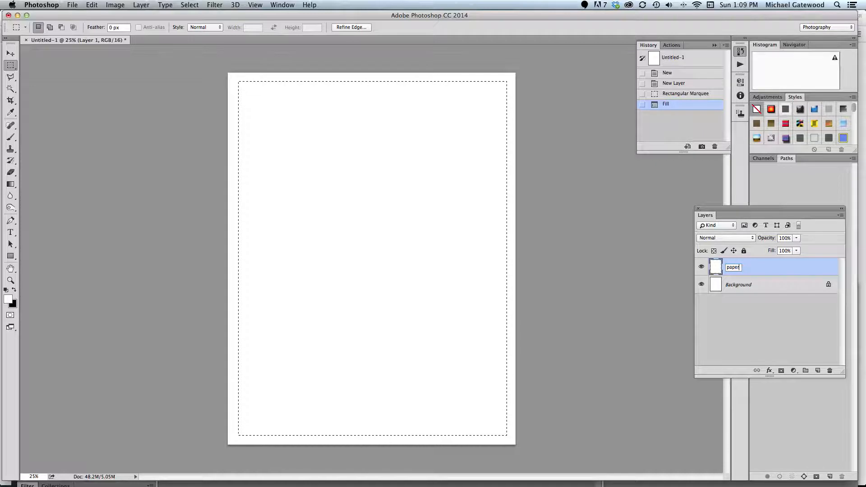
key(Return)
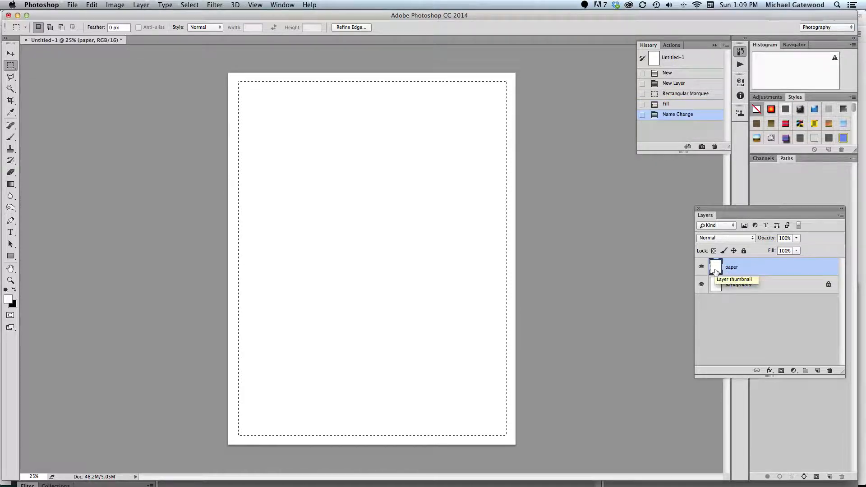
click(193, 6)
click(197, 24)
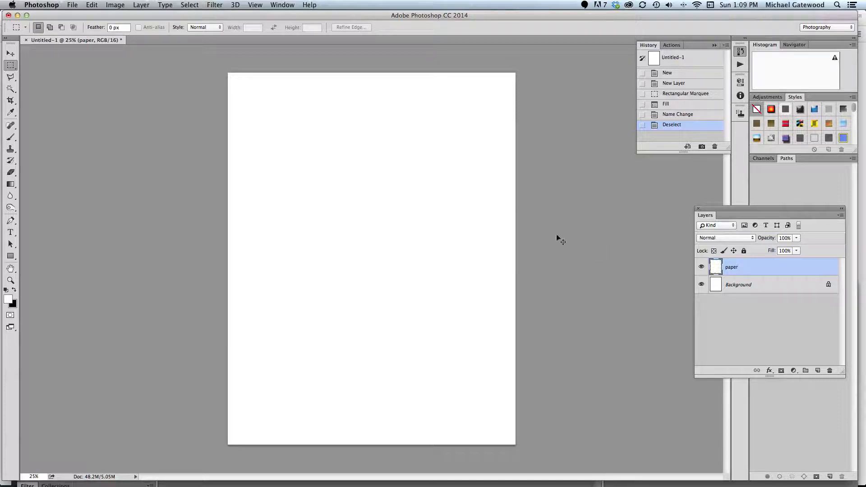
Step: Warp the paper layer by pulling its lower-right corner up and inward towards the page center, and check its shape without the background
key(super+t)
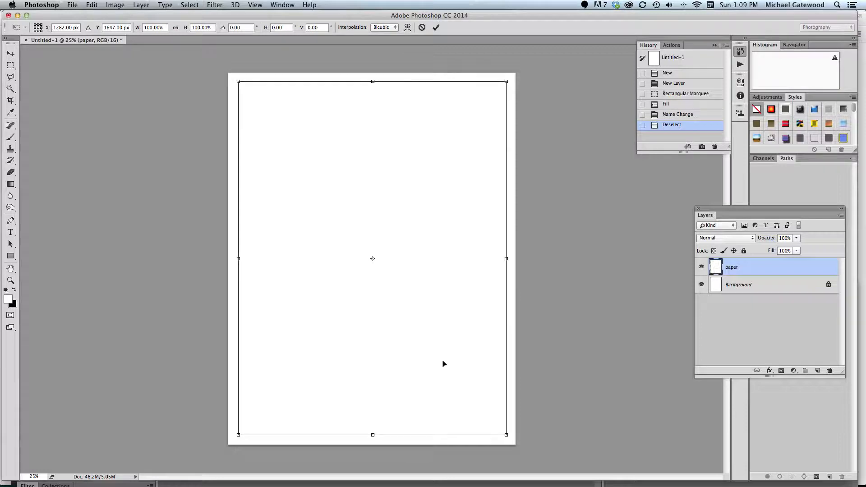
right_click(442, 362)
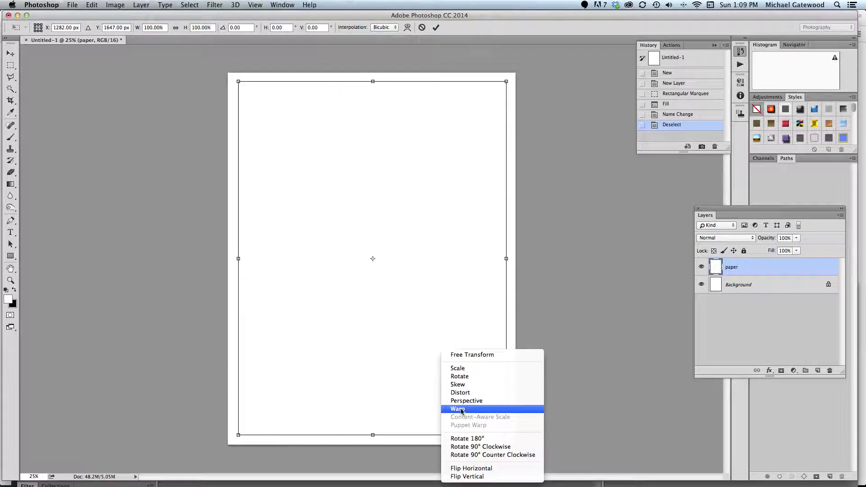
click(462, 411)
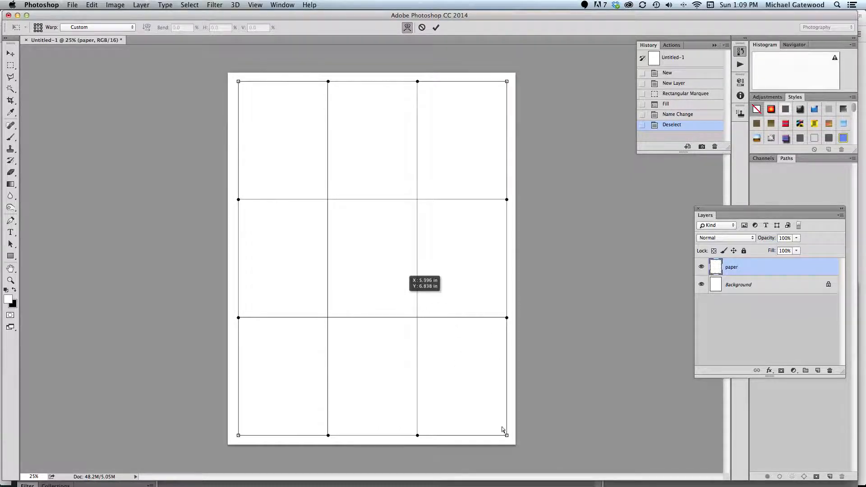
drag(507, 436, 402, 298)
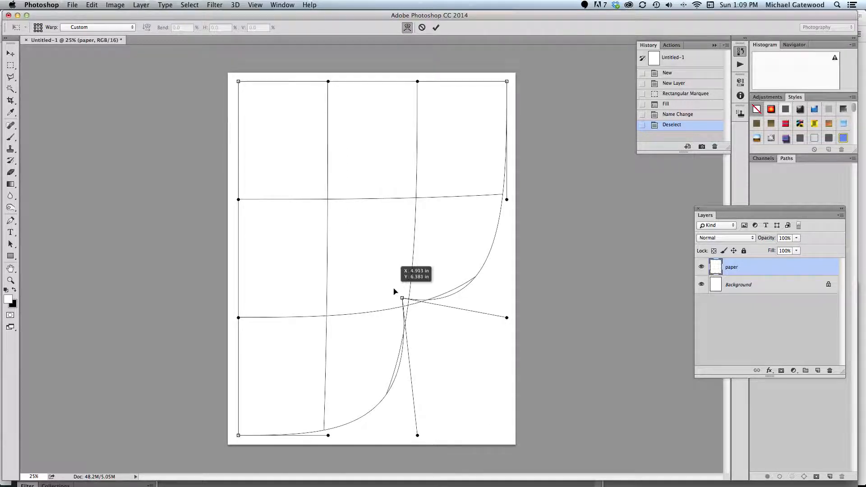
drag(403, 299, 391, 279)
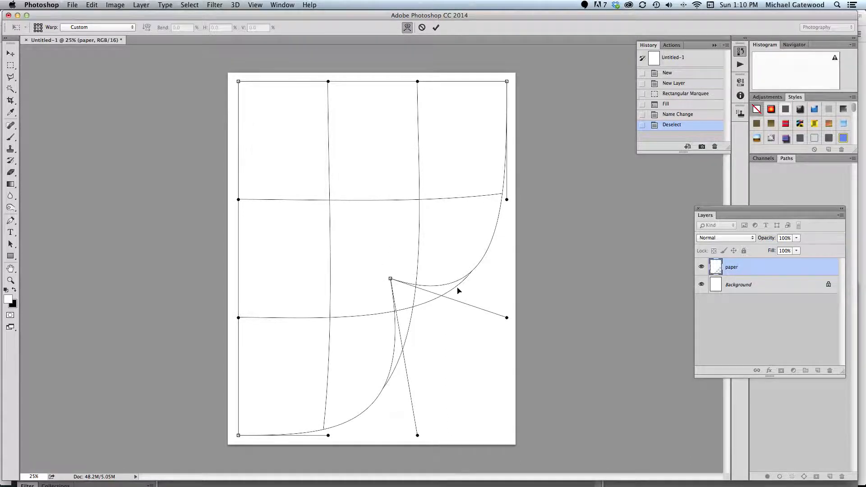
key(m)
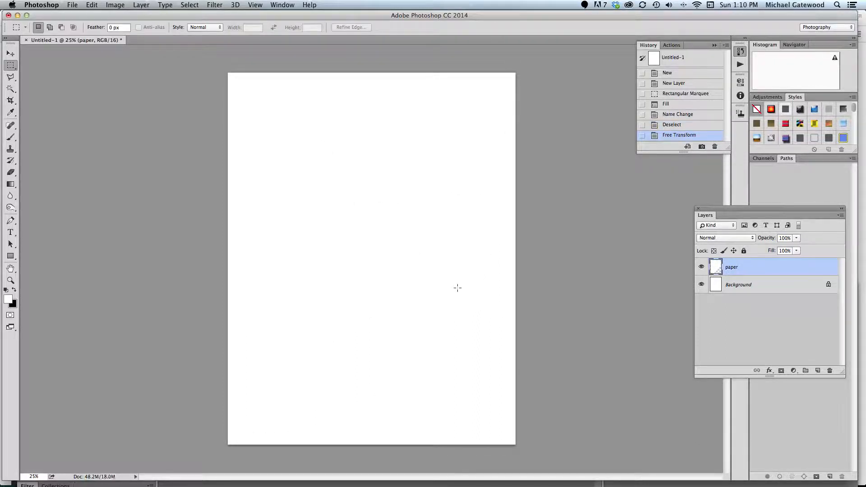
click(701, 284)
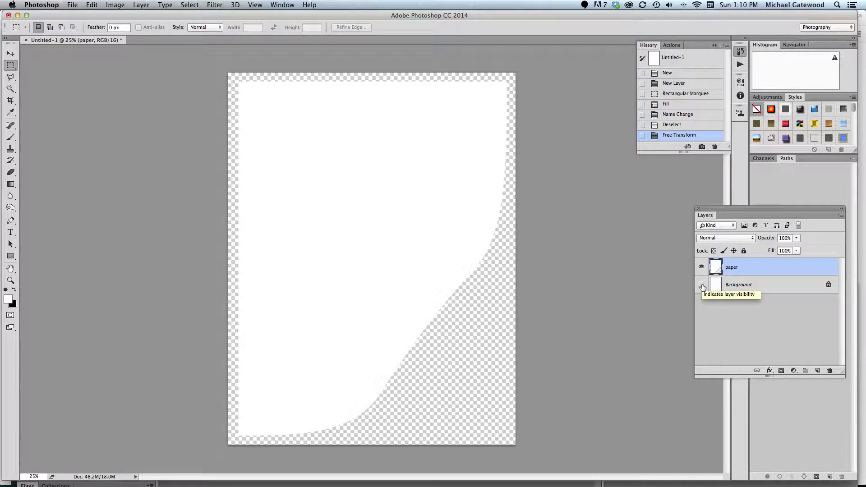
click(702, 285)
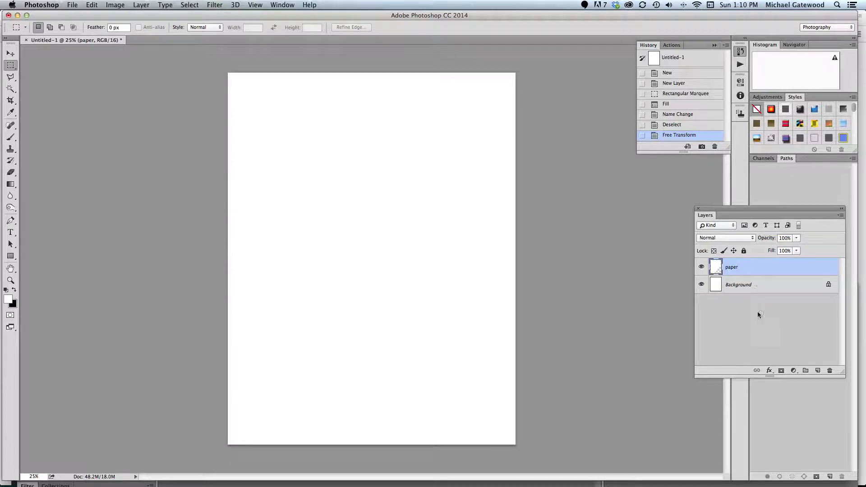
Step: Add a drop shadow to the paper layer with 47% opacity, 128° angle, 52 px distance and 54 px size
click(769, 371)
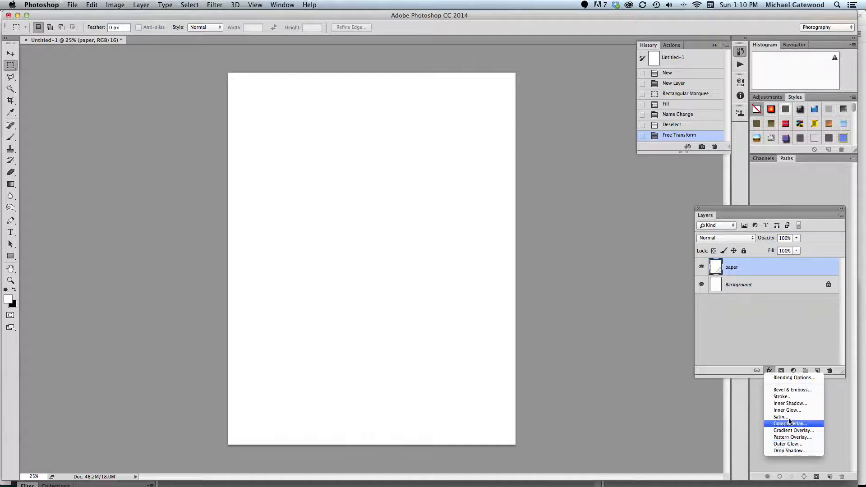
click(790, 451)
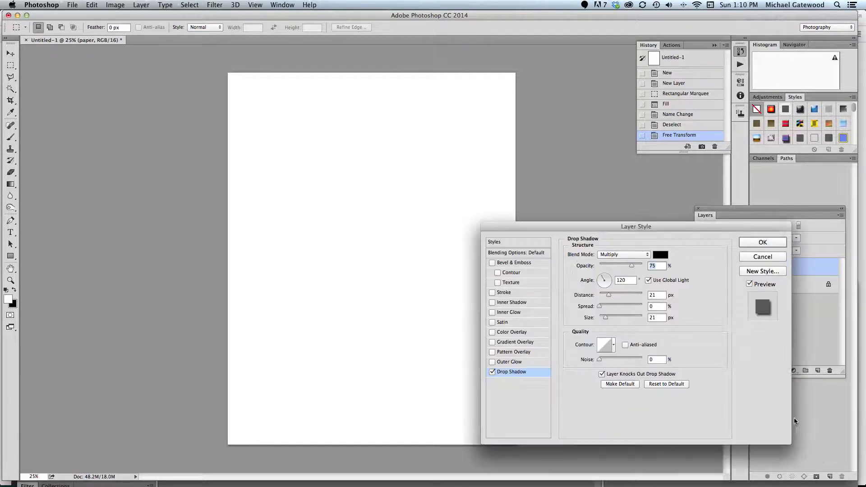
drag(420, 326, 421, 328)
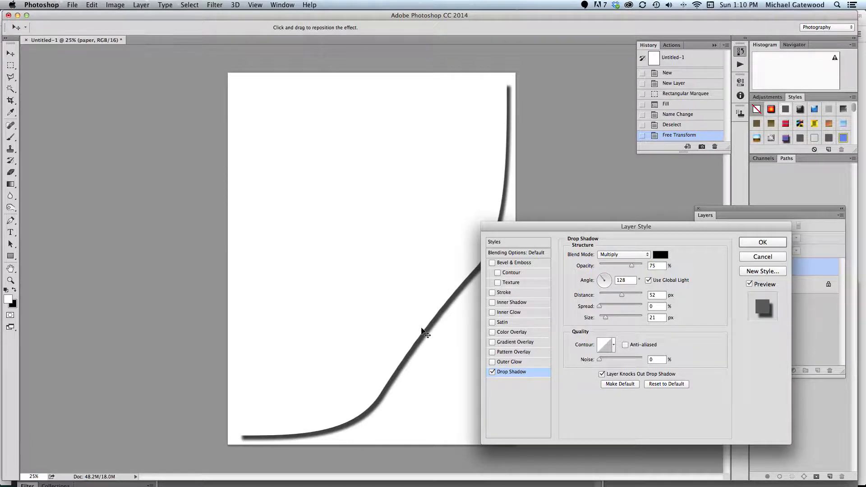
drag(606, 318, 612, 319)
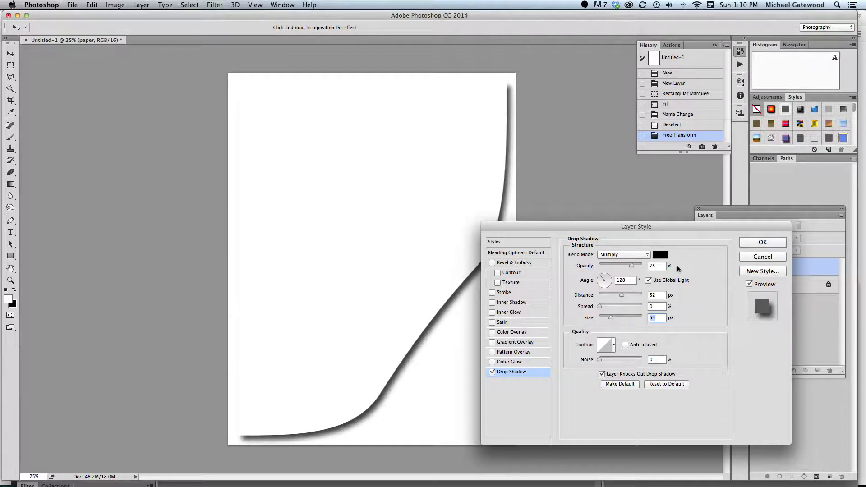
drag(632, 265, 620, 268)
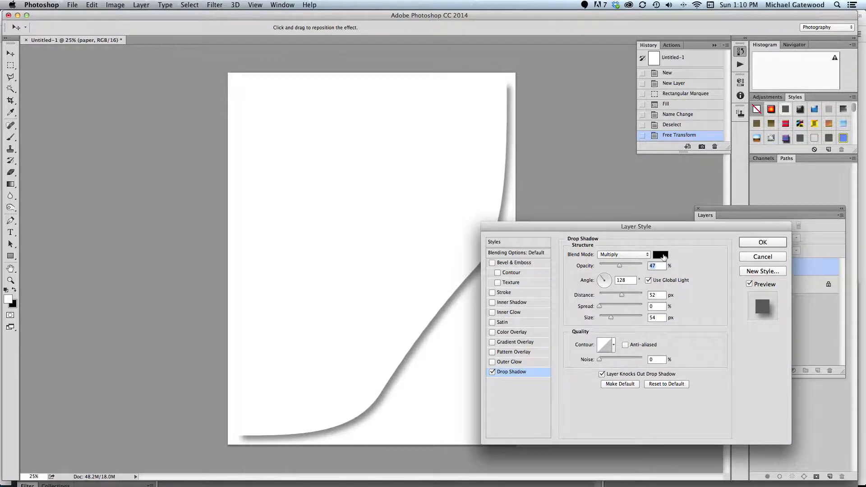
click(762, 243)
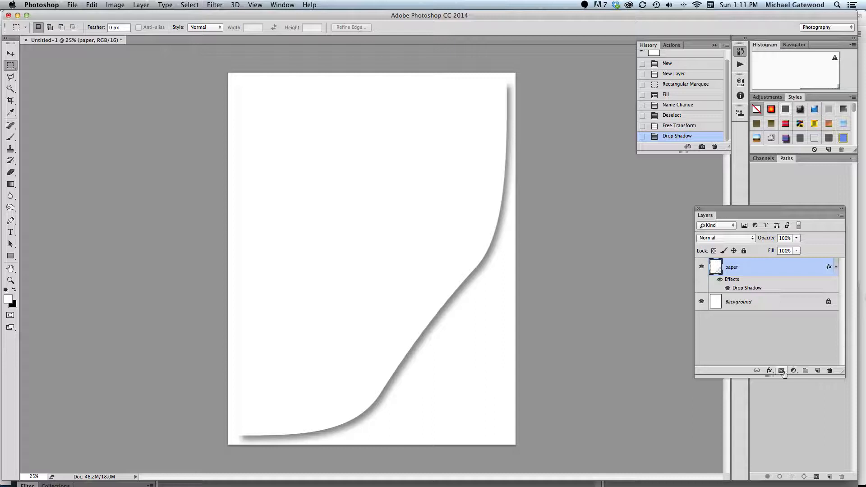
Step: Add a new layer above the paper layer and name it "curl"
click(817, 371)
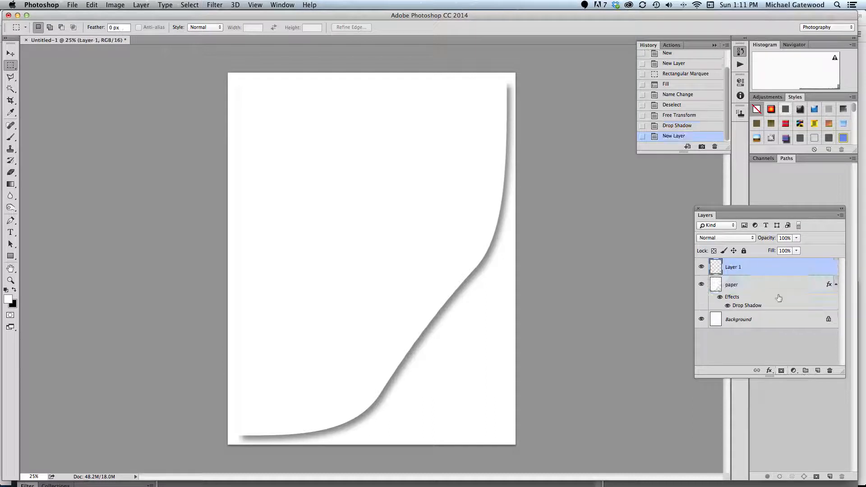
double_click(728, 268)
text(curl)
key(Return)
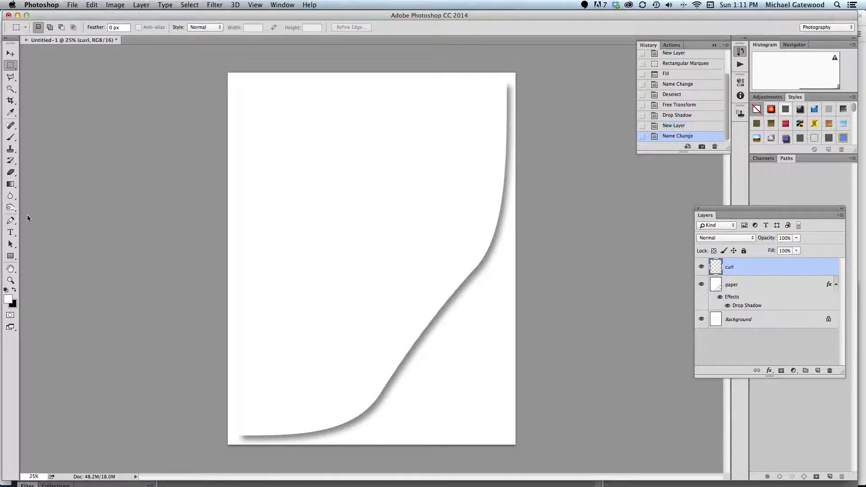
Step: Draw the curl's curved edges with the Pen tool, from the page's bottom edge to a sharp tip near the center and out past the right edge
click(11, 221)
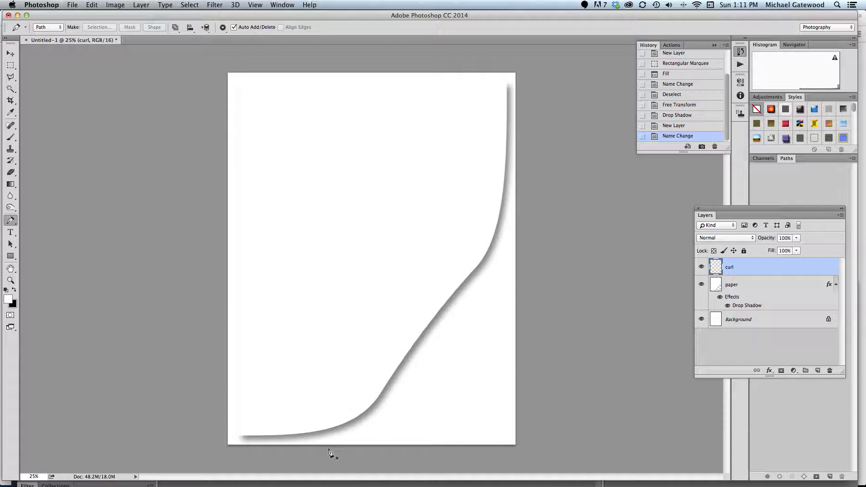
click(282, 443)
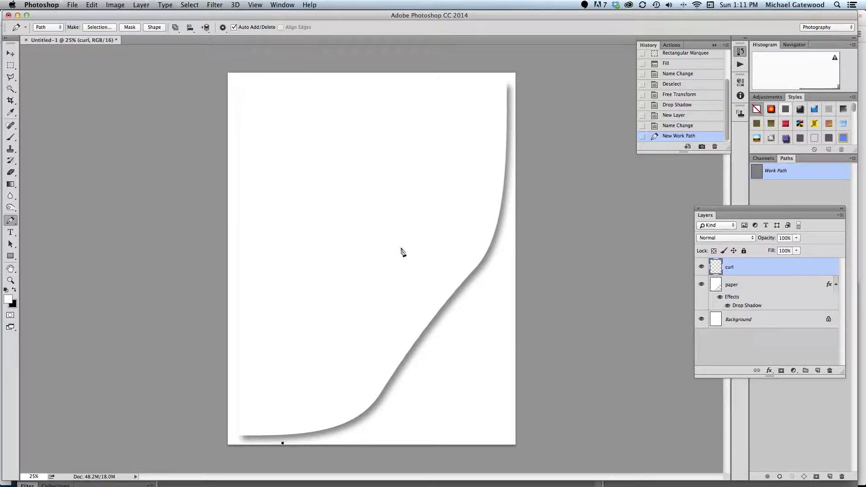
drag(402, 248, 381, 51)
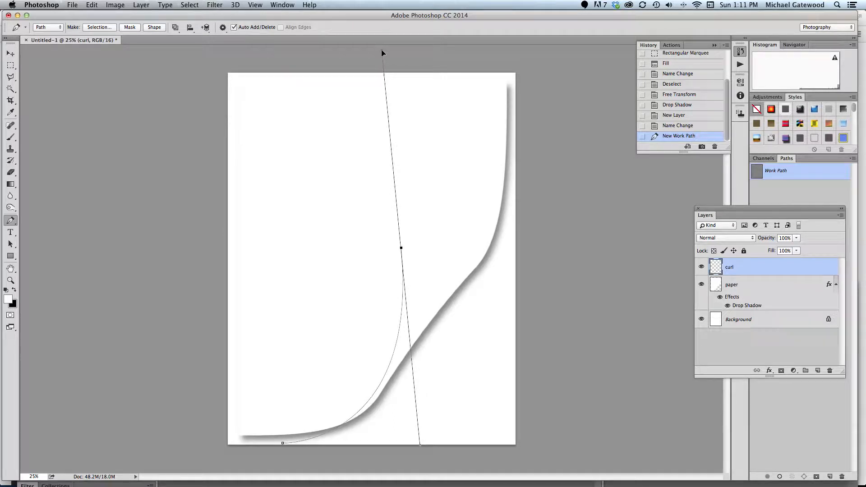
drag(382, 51, 382, 50)
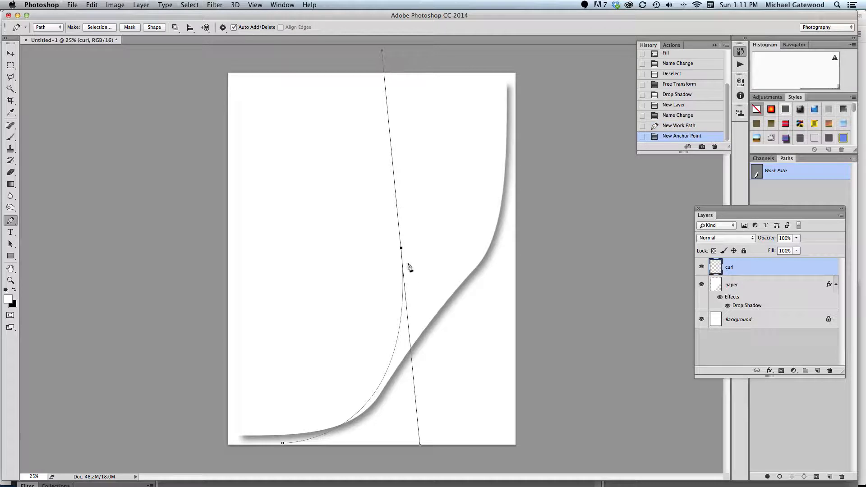
click(401, 249)
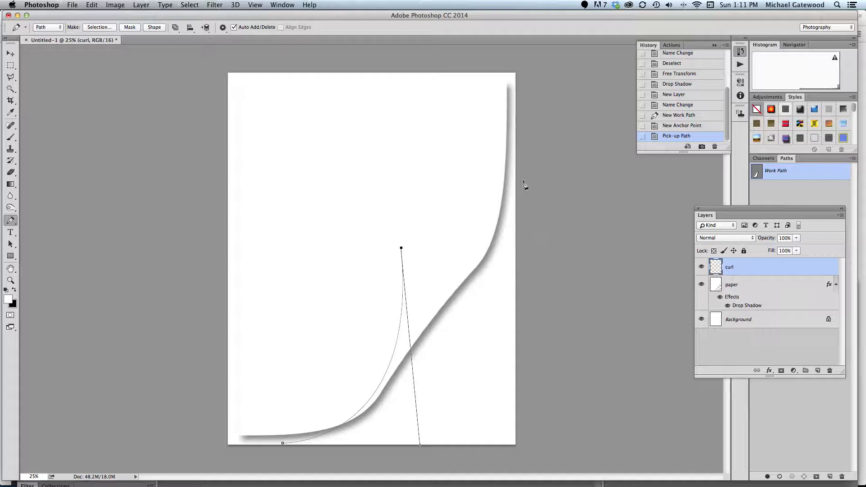
drag(546, 163, 613, 9)
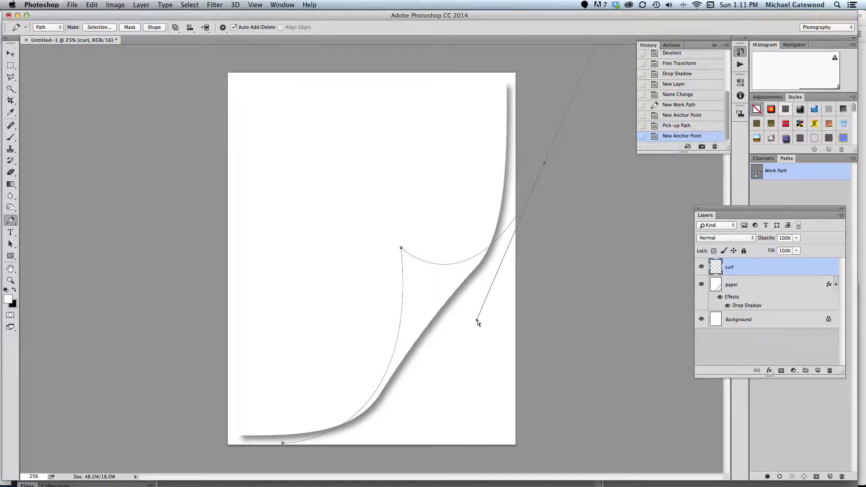
mouse_move(478, 321)
mouse_down()
mouse_move(472, 332)
mouse_move(488, 326)
mouse_move(478, 337)
mouse_up()
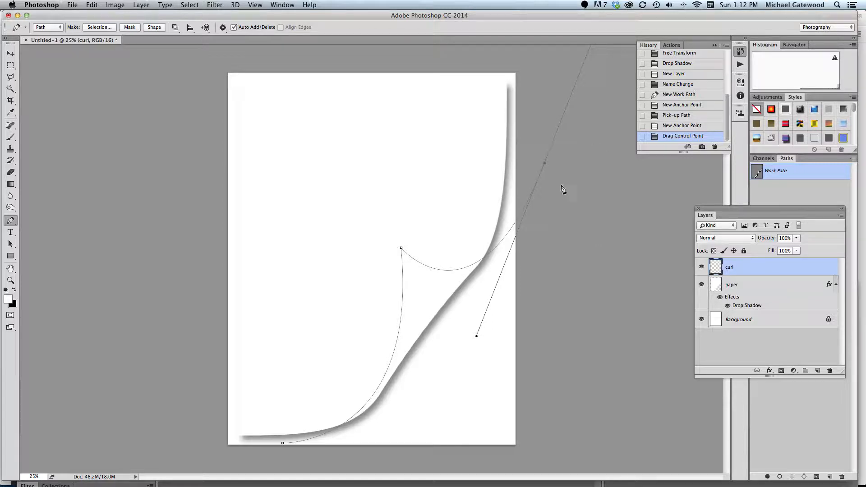
Step: Close the curl path with straight segments running around the outside of the page's lower-right area back to the starting anchor
click(545, 166)
click(537, 268)
click(475, 402)
mouse_move(347, 463)
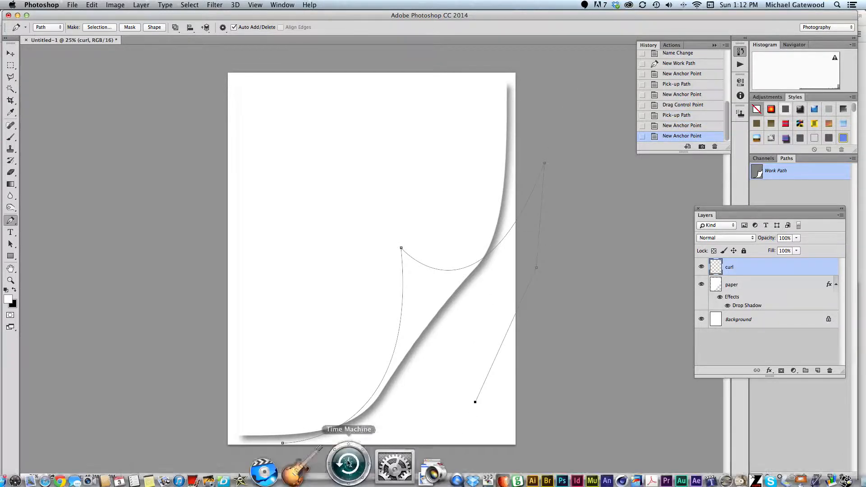
click(364, 456)
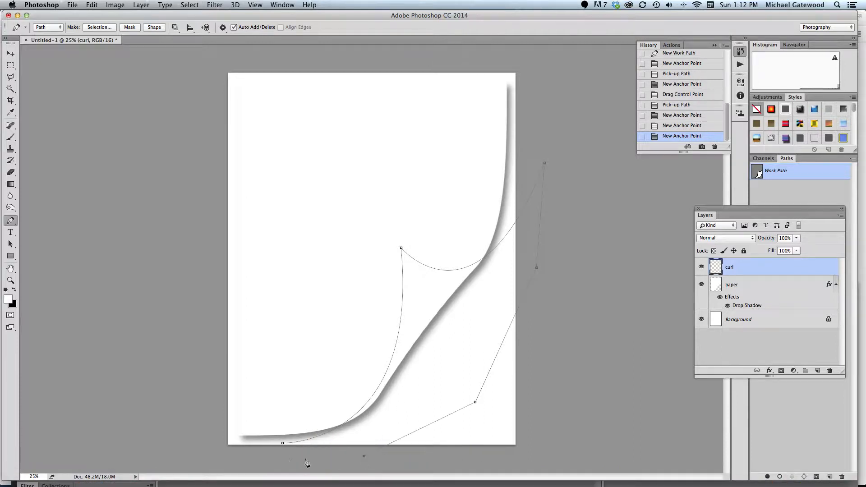
click(281, 454)
click(283, 444)
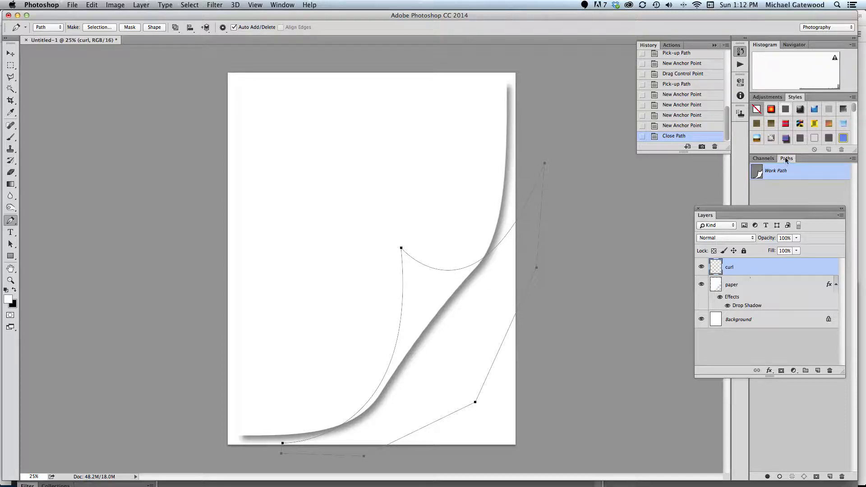
Step: Uncover the Paths panel, keep the Pen tool in Path mode, and load the closed curl path as a selection
drag(765, 208, 647, 192)
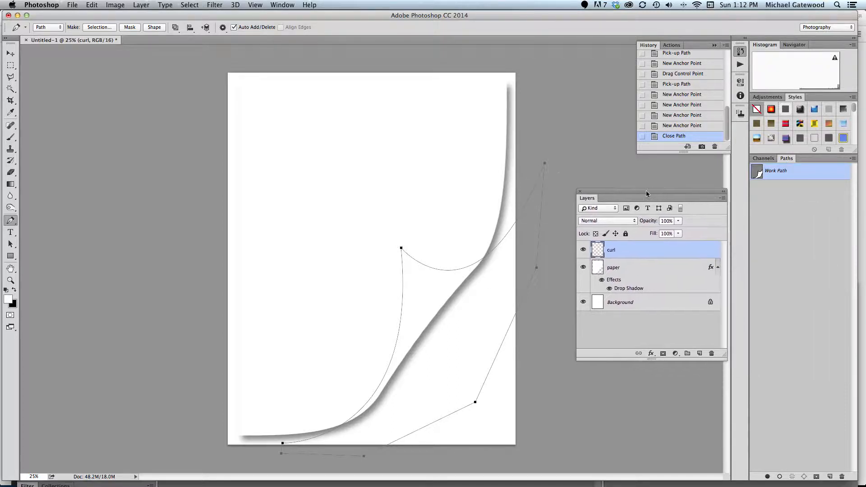
click(60, 28)
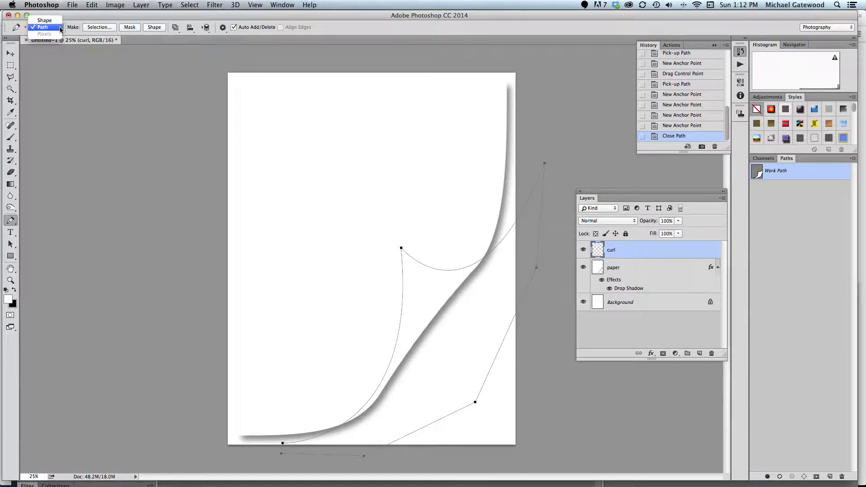
click(47, 28)
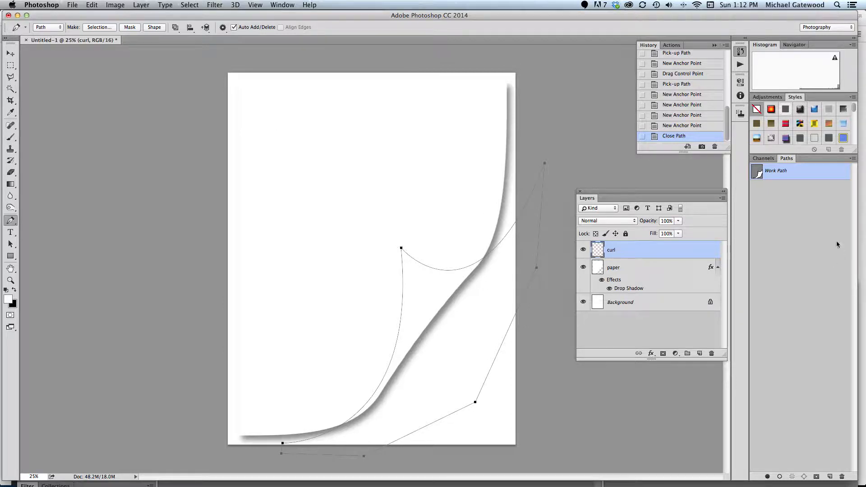
click(792, 477)
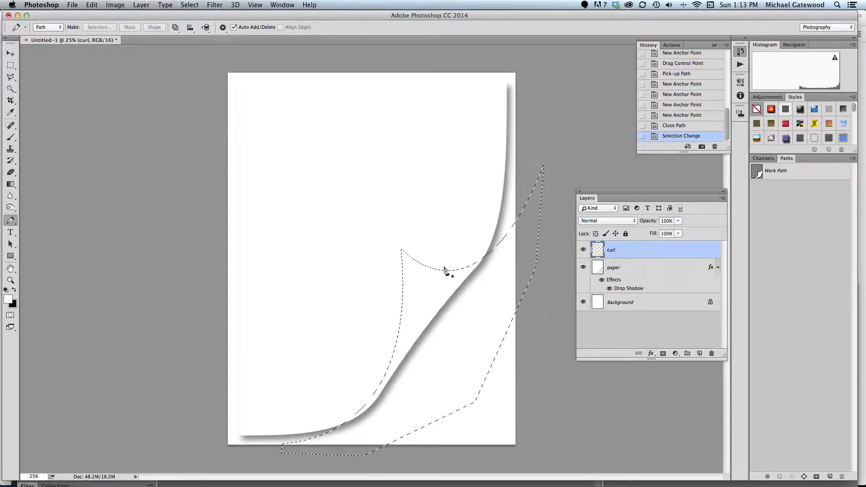
Step: Reset the foreground color to black and set up the soft round 700 px Brush, enlarged to 1200 px
key(d)
click(10, 138)
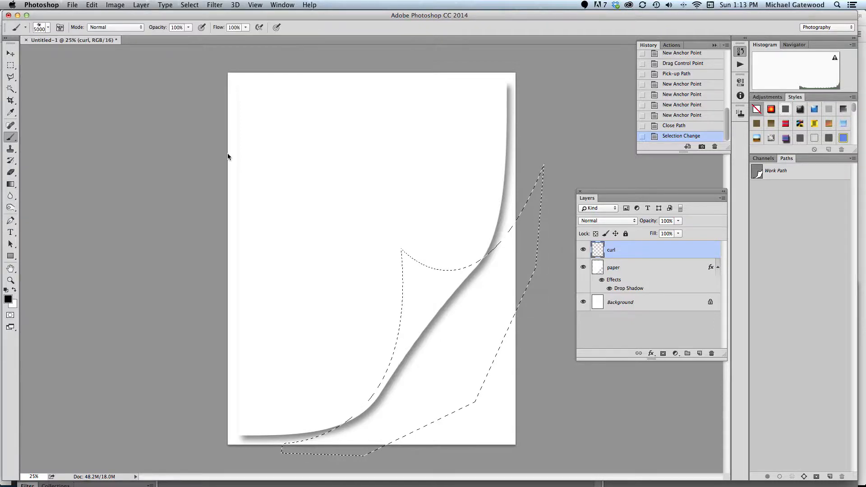
click(48, 28)
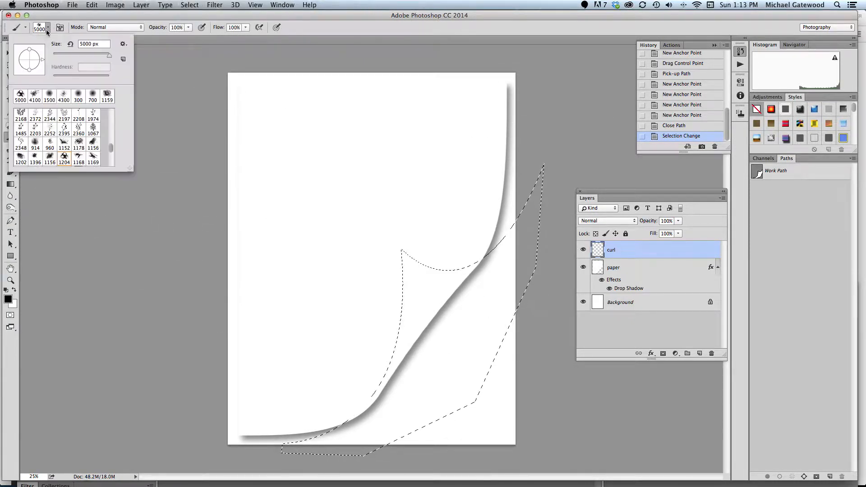
click(93, 95)
click(204, 40)
key(bracketright)
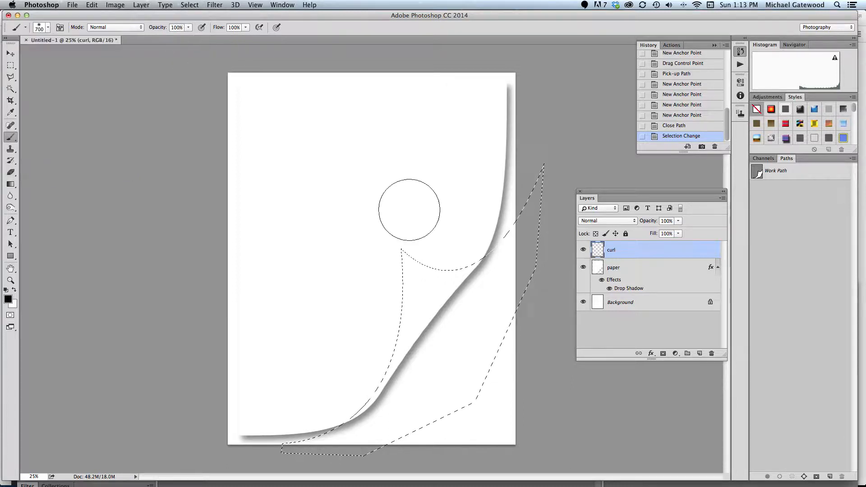
key(bracketright)
key(bracketright)
key(bracketright)
key(bracketright)
mouse_move(356, 197)
mouse_down()
mouse_move(379, 285)
mouse_move(364, 303)
mouse_move(402, 210)
mouse_up()
click(402, 211)
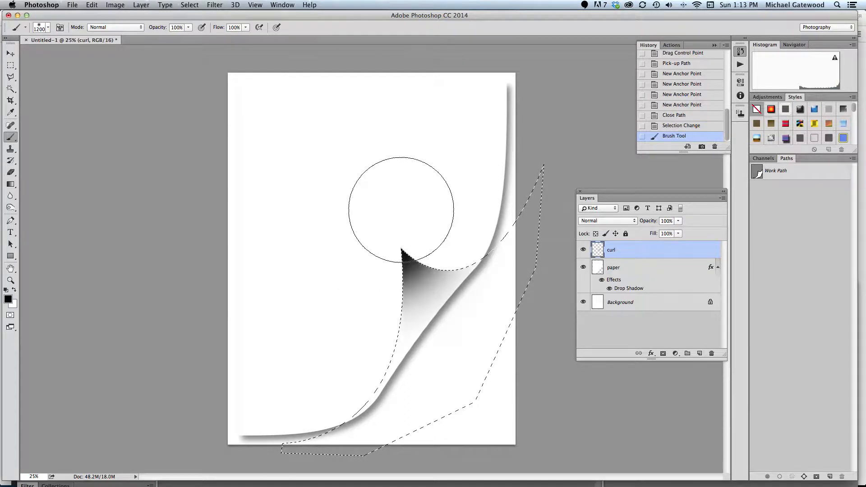
key(super+z)
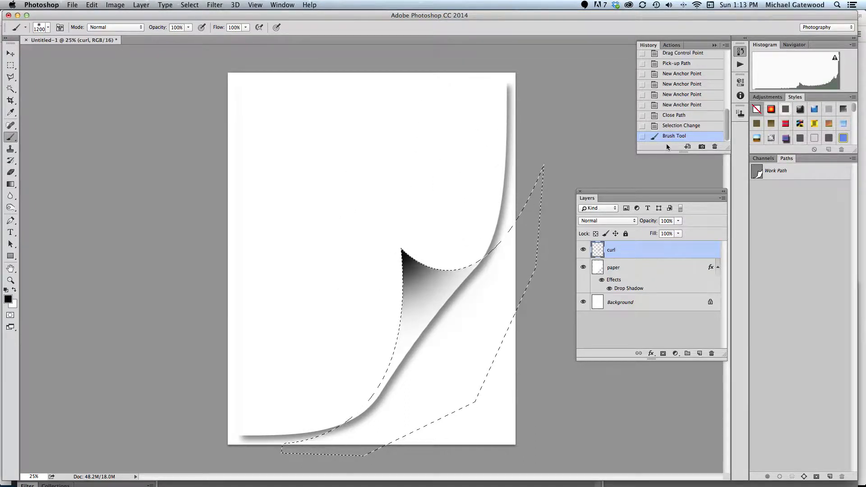
scroll(699, 131, up, 1)
click(698, 128)
Step: Set the brush opacity to 40%, shade the curl selection from its tip and along its outer edge with soft black dabs, and deselect
click(190, 28)
drag(192, 39, 166, 41)
click(300, 32)
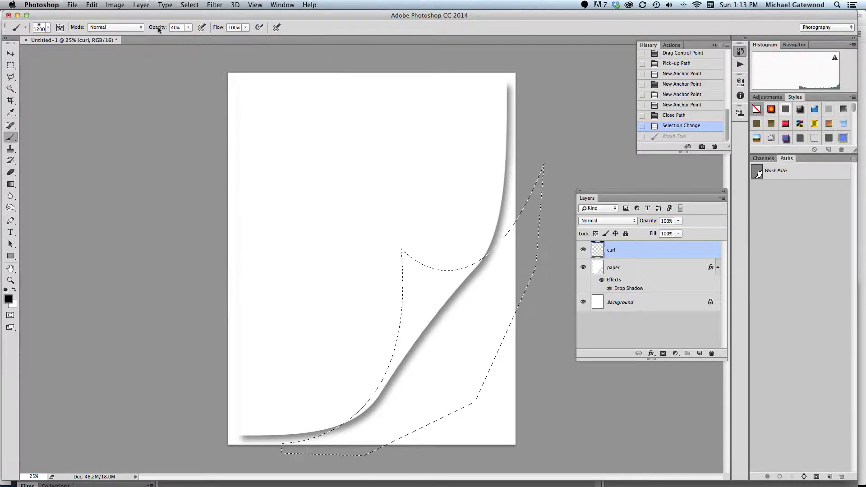
mouse_move(357, 234)
mouse_down()
mouse_move(376, 211)
mouse_move(362, 243)
mouse_up()
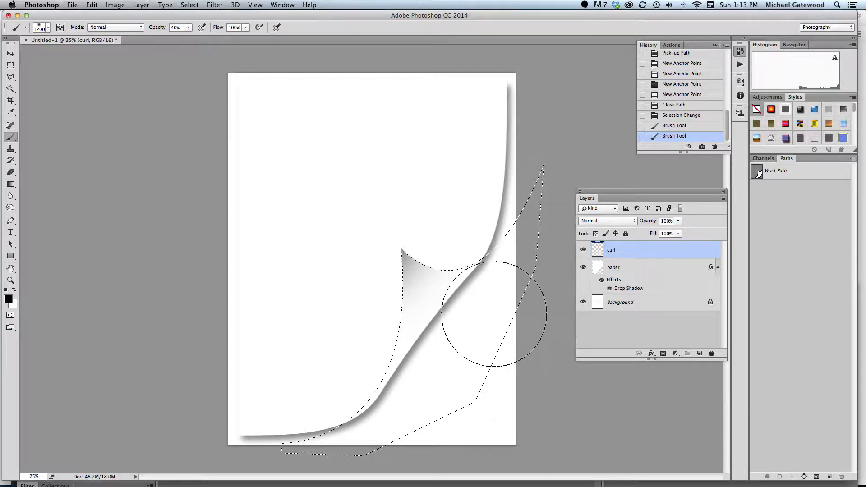
click(493, 304)
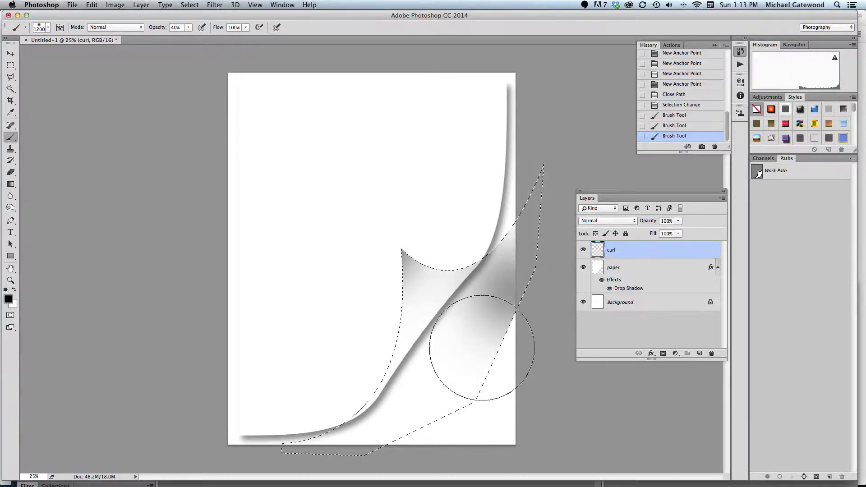
click(431, 396)
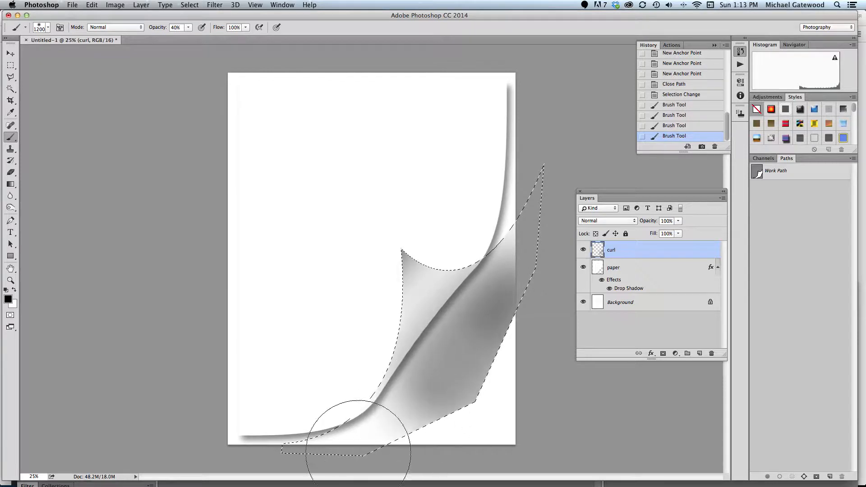
click(356, 455)
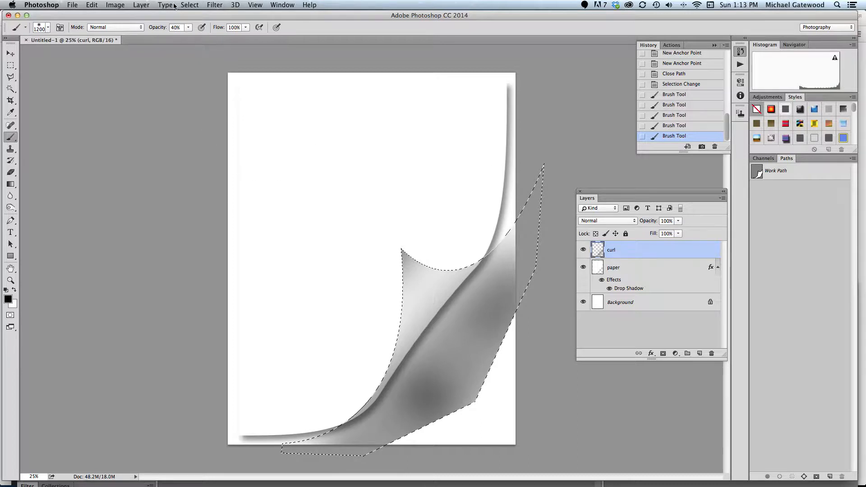
click(189, 5)
click(203, 26)
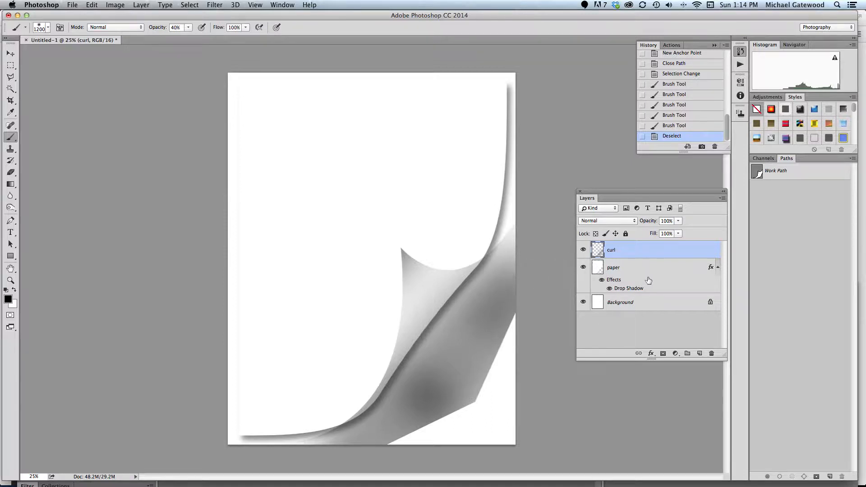
Step: Load the paper layer's outline as a selection, invert it, and cut the curl shading that falls outside the paper
super+click(599, 270)
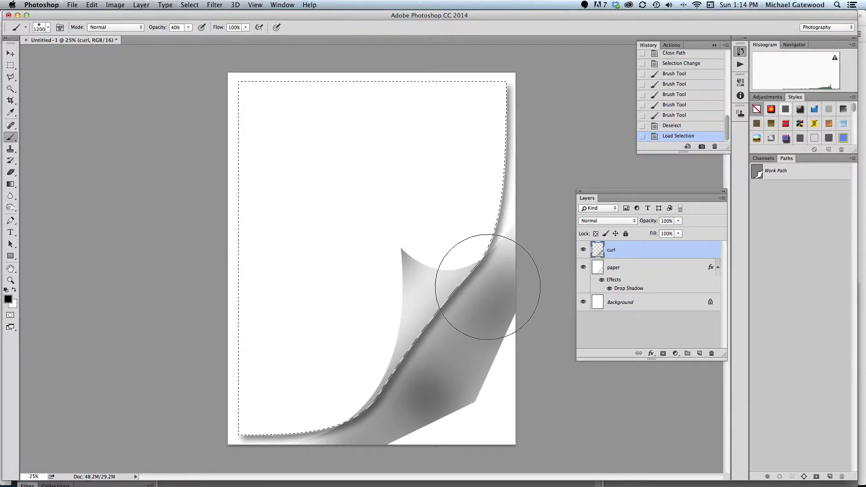
click(194, 5)
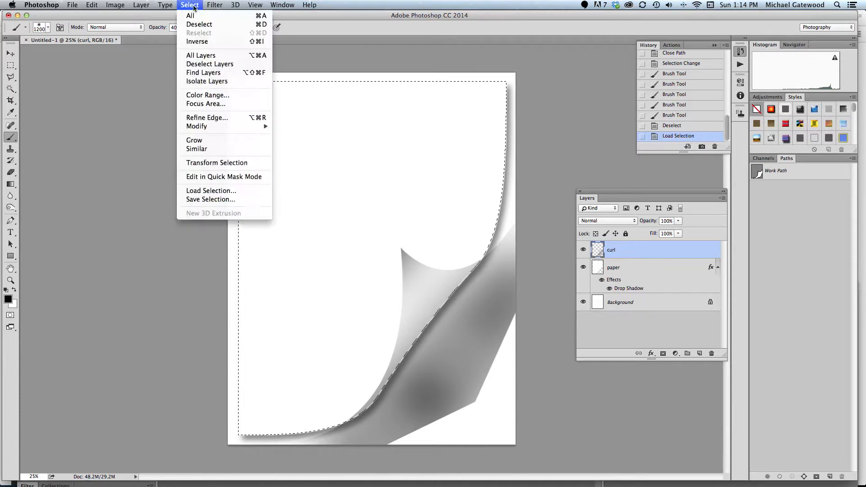
click(199, 41)
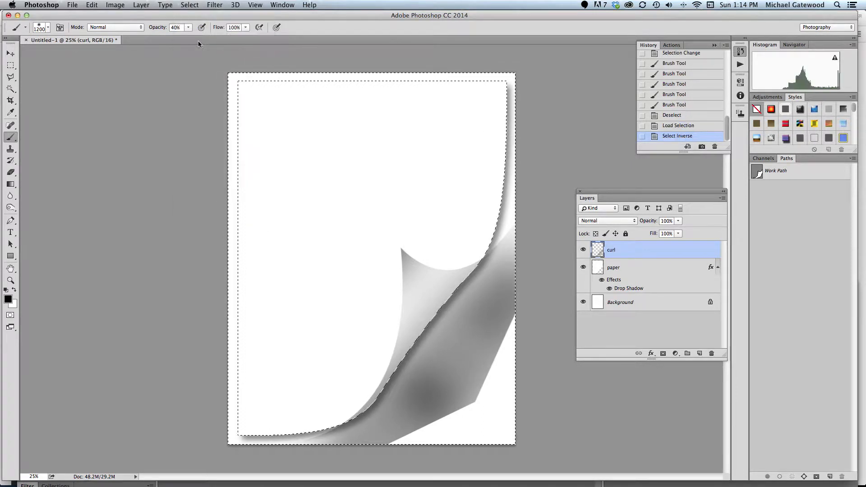
click(92, 5)
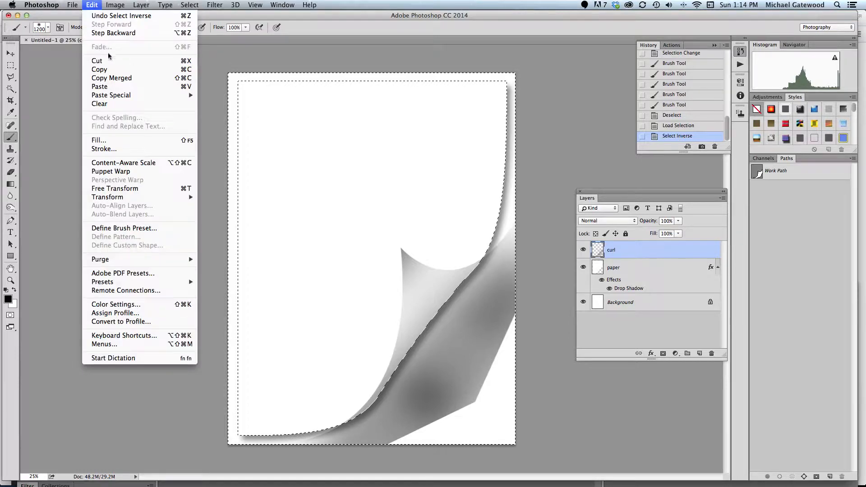
click(107, 67)
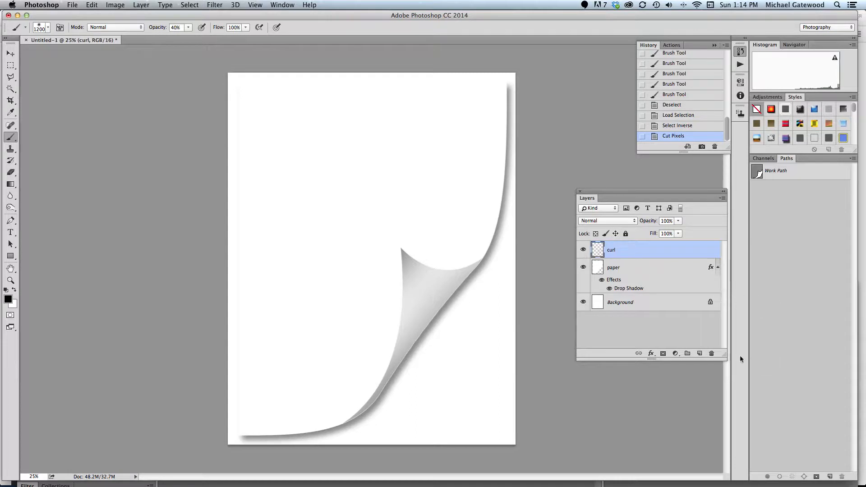
Step: Nudge the curl layer slightly downward with the Move tool so it overlaps the paper's curved edge
click(10, 53)
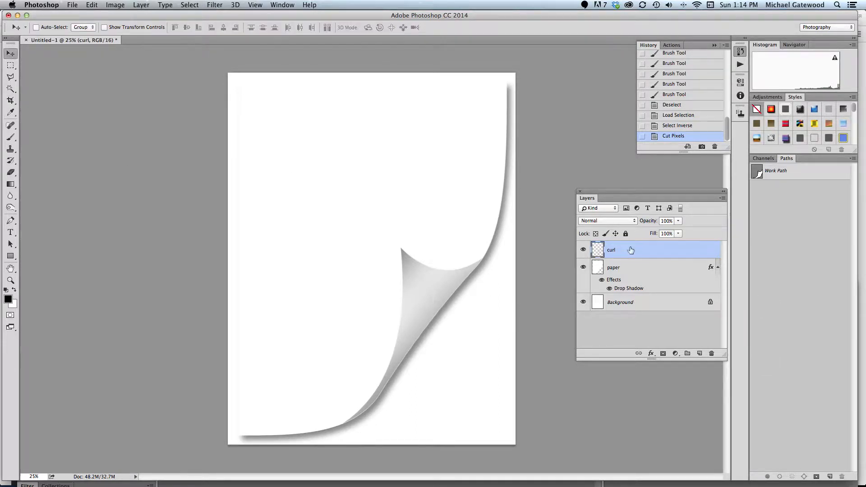
key(Down)
key(Down)
key(Down)
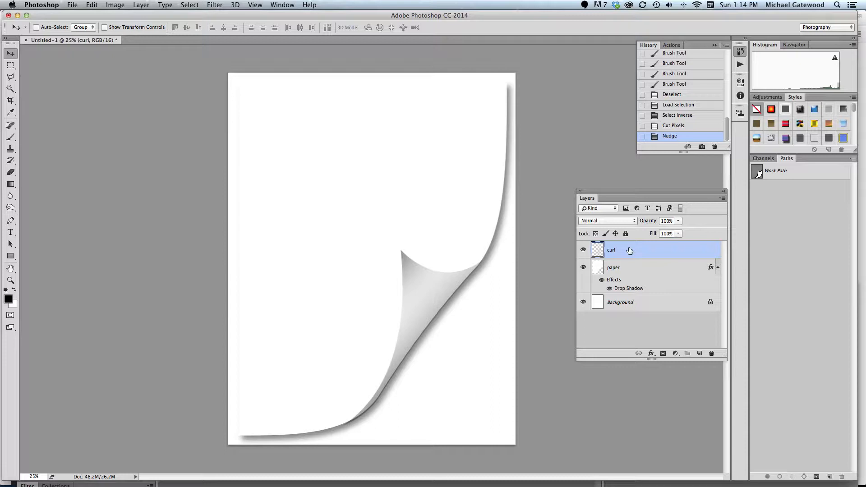
Step: Load the paper layer's outline again, invert the selection, and cut the part of the nudged curl layer that extends beyond the paper
super+click(598, 269)
key(super+h)
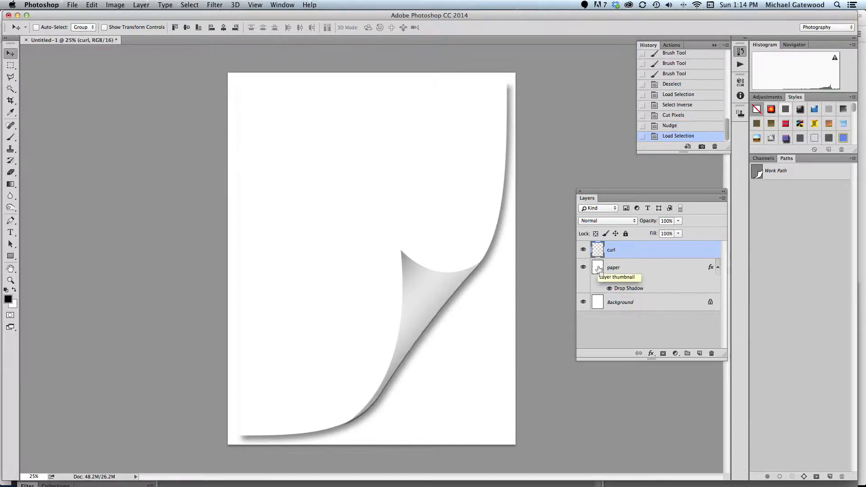
key(super+h)
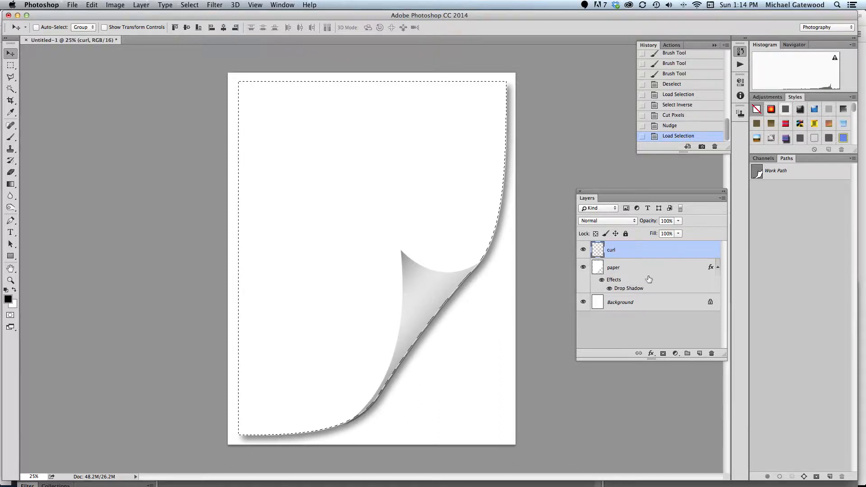
click(190, 5)
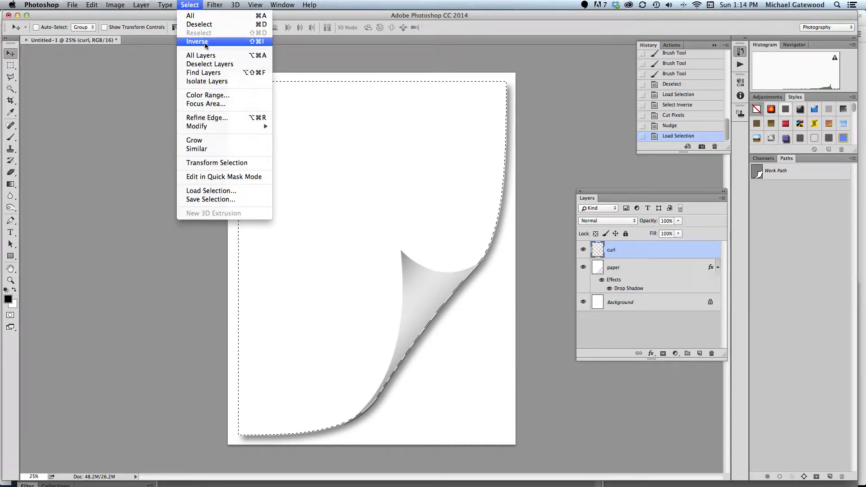
click(205, 44)
click(93, 6)
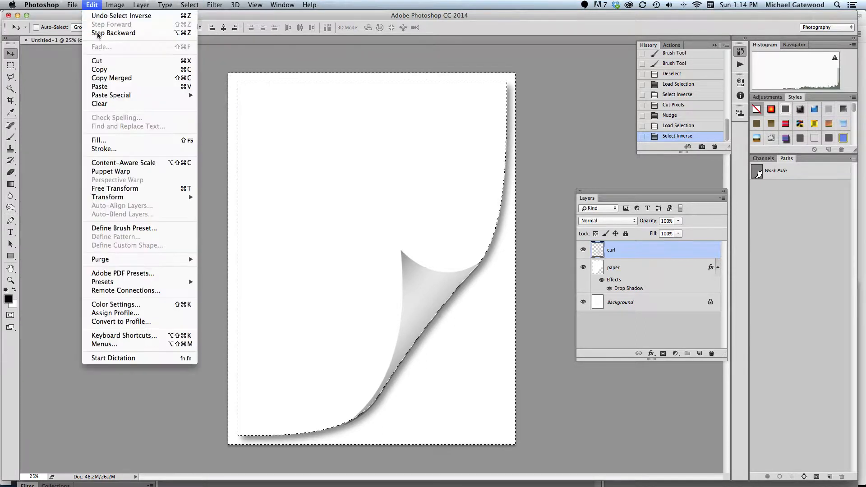
click(99, 60)
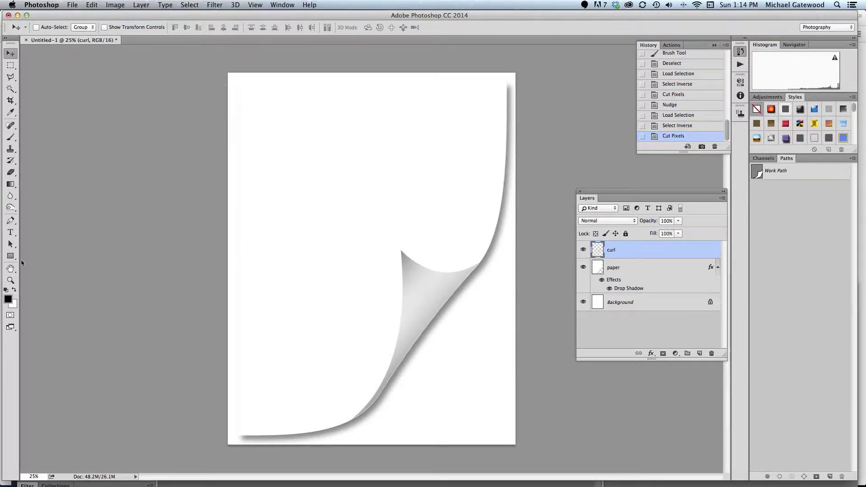
Step: Examine the curl's trimmed diagonal edge at up to 400% magnification, then return to the full-page view
double_click(17, 281)
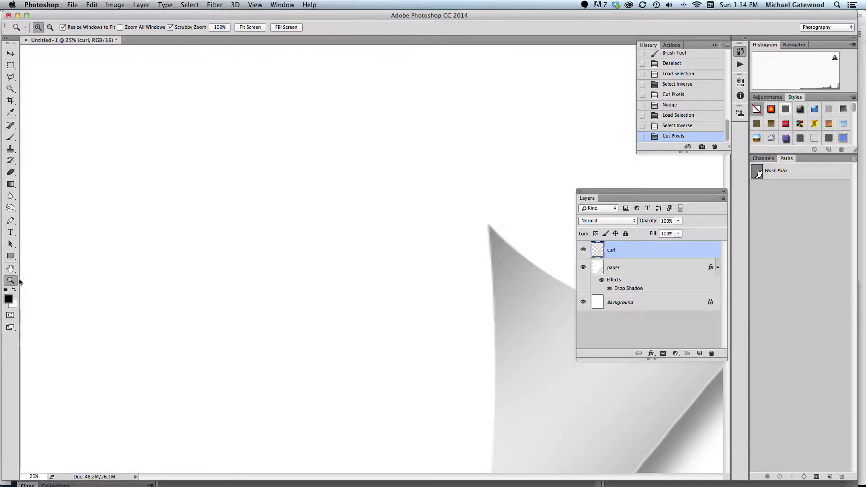
click(488, 316)
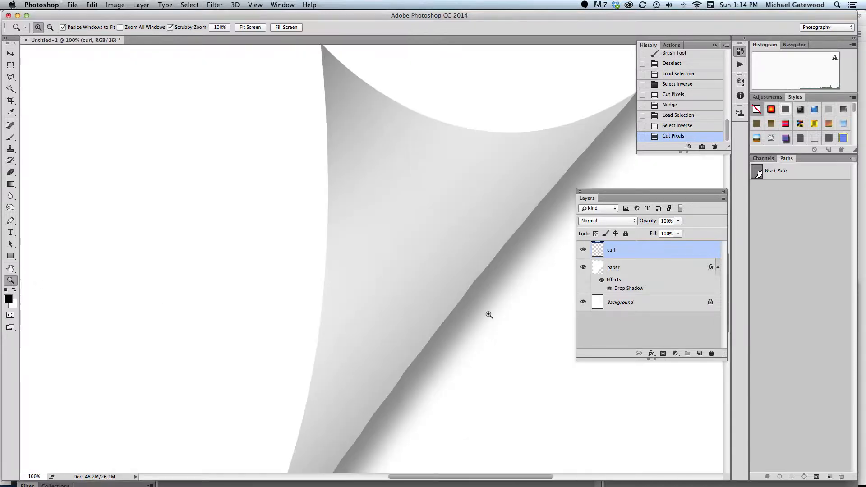
scroll(490, 315, right, 10)
scroll(490, 314, down, 4)
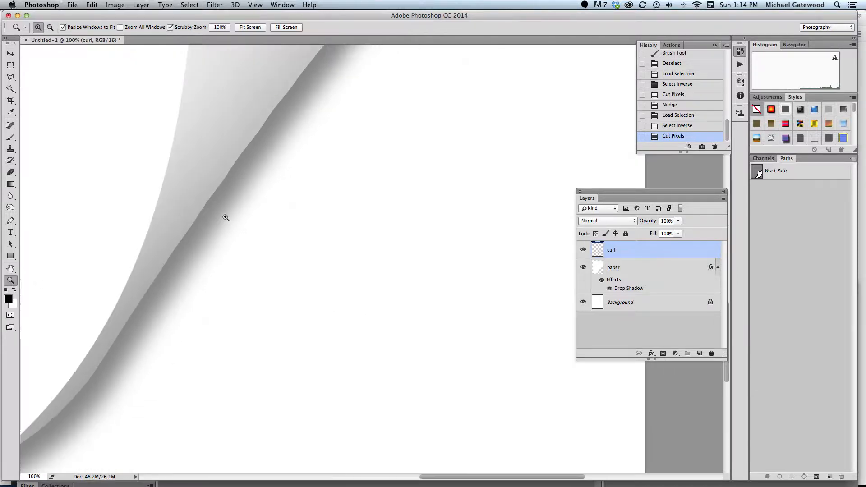
scroll(226, 218, right, 2)
click(246, 209)
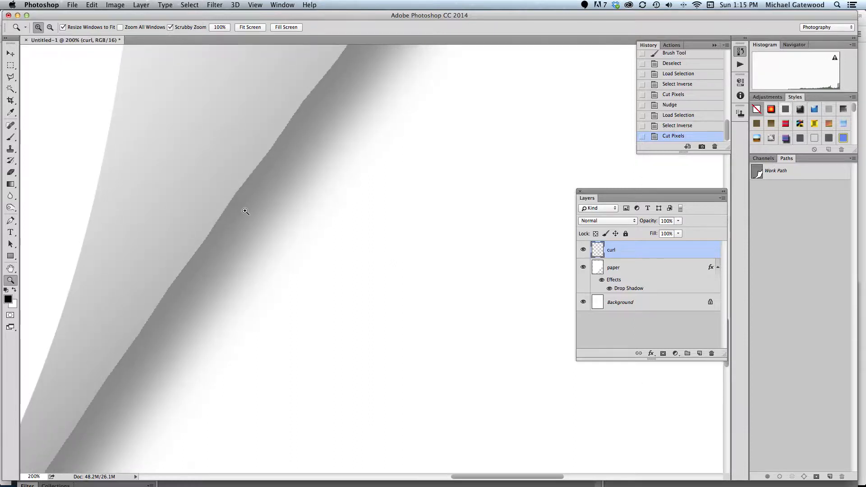
click(234, 217)
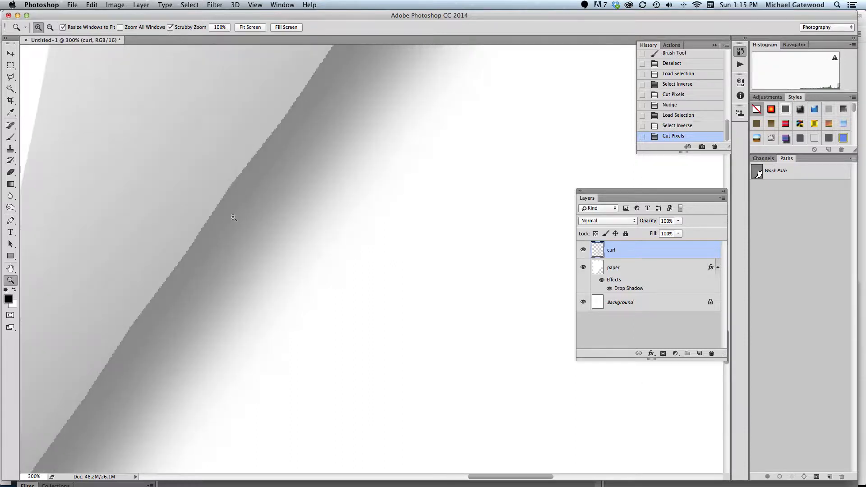
click(202, 242)
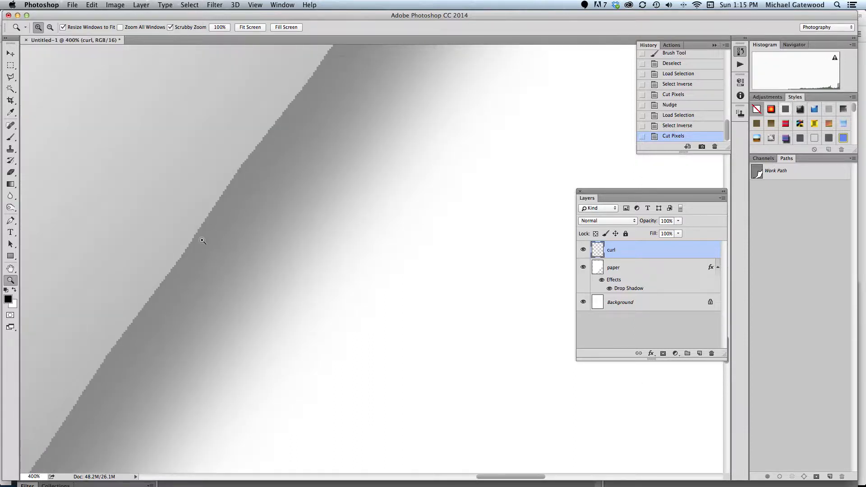
double_click(10, 268)
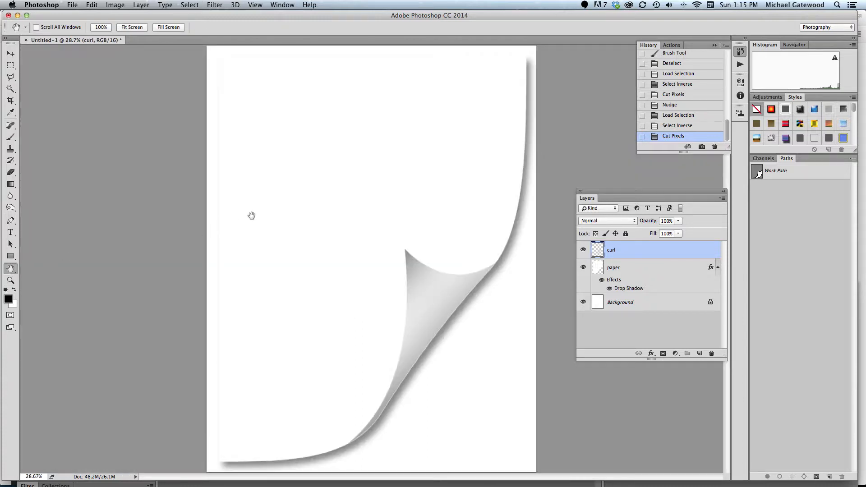
Step: Add a new layer directly above the paper layer and name it "shadow"
click(640, 276)
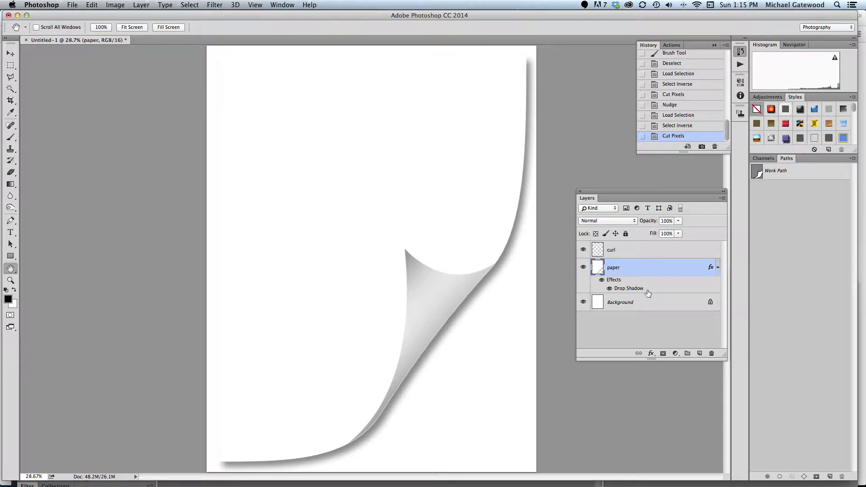
click(700, 355)
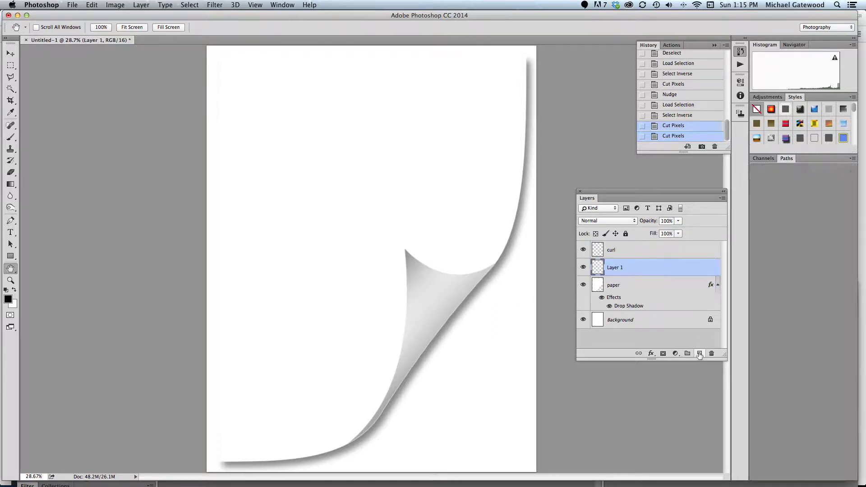
double_click(617, 268)
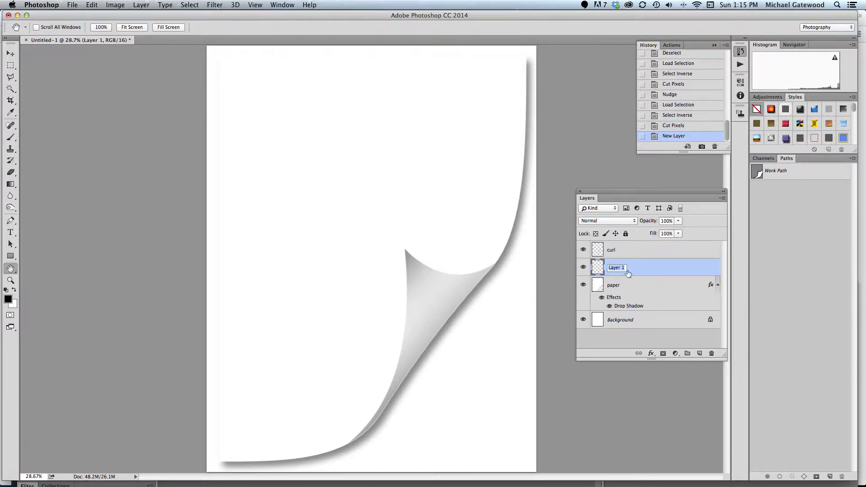
text(shadow)
key(Return)
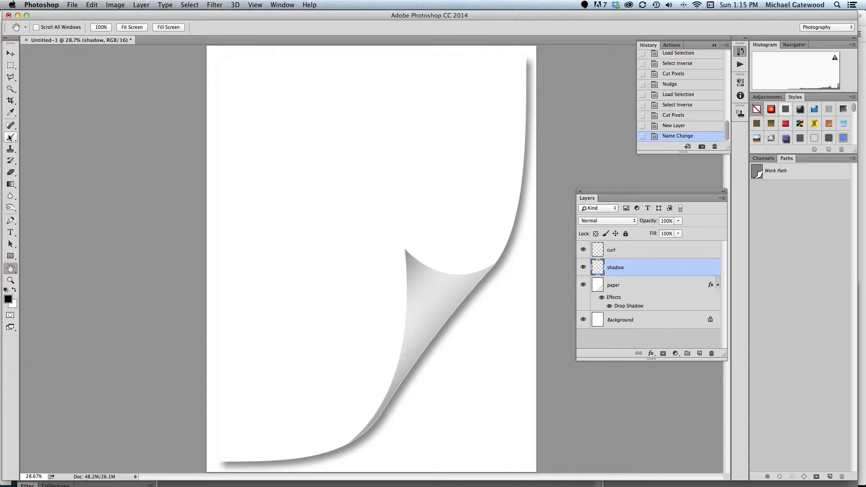
Step: Load the paper layer's outline as a selection, brush soft black shading at 40% opacity along the curled edge on the shadow layer, and deselect
super+click(598, 285)
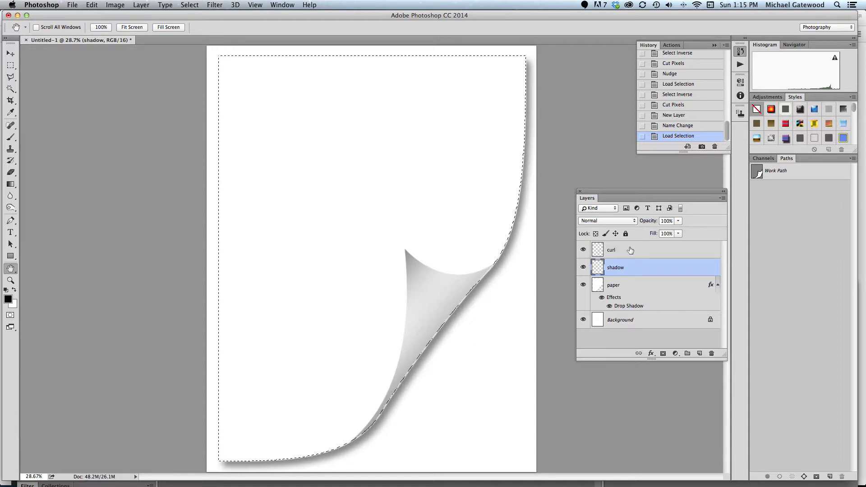
click(11, 137)
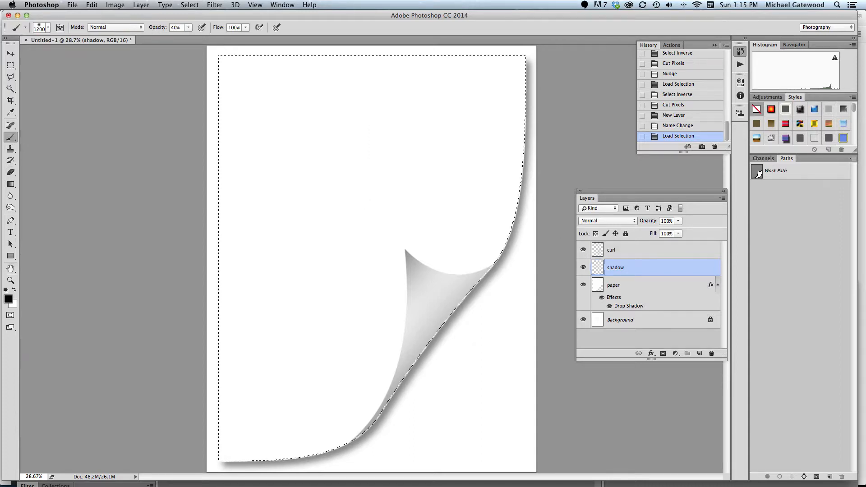
mouse_move(521, 281)
mouse_down()
mouse_move(422, 411)
mouse_move(420, 402)
mouse_move(432, 392)
mouse_move(412, 425)
mouse_up()
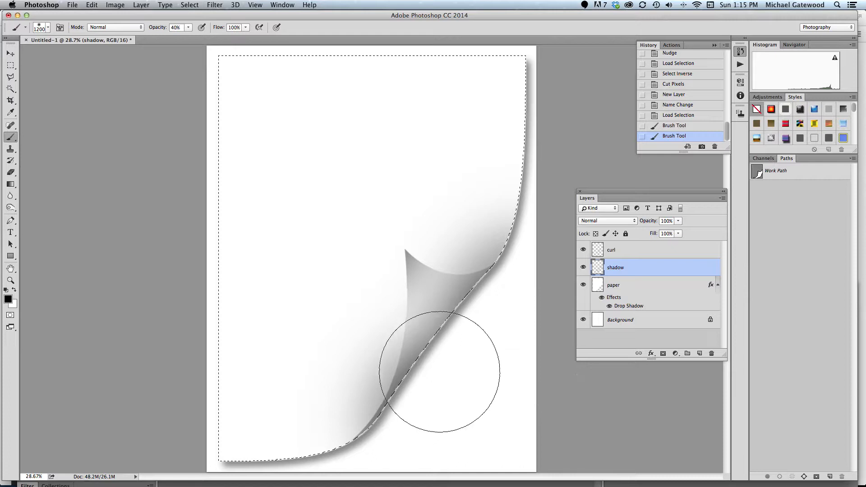
click(509, 383)
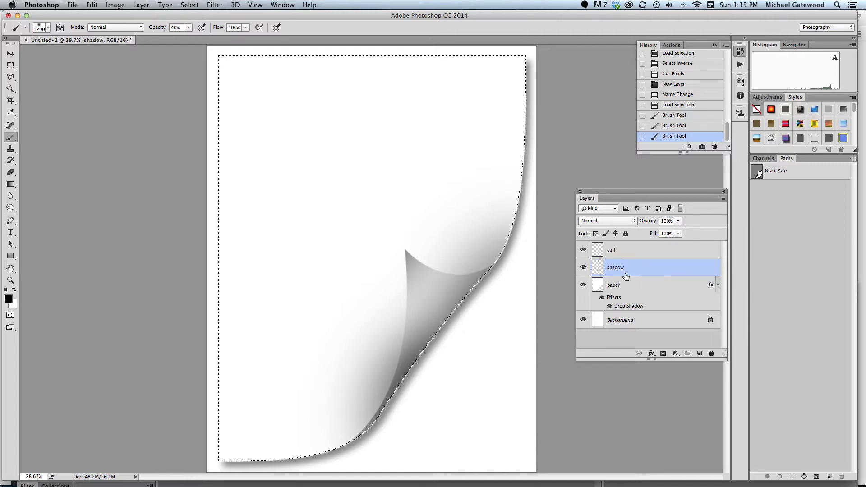
key(super+d)
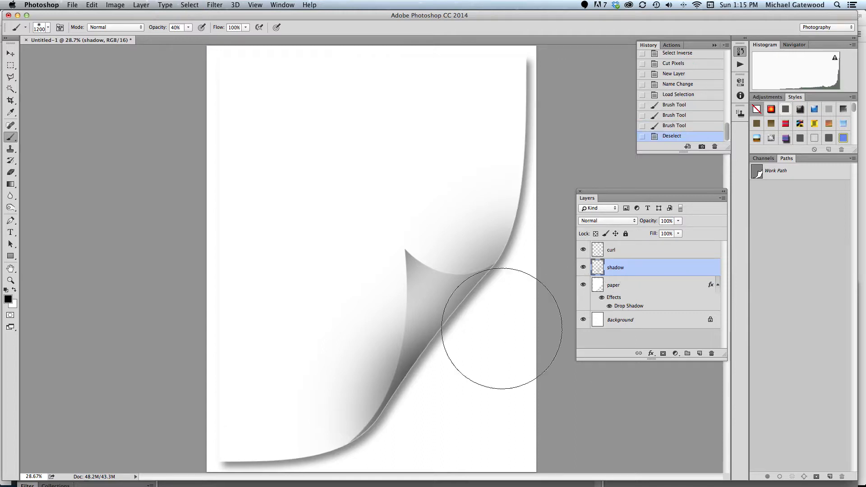
Step: Examine the shading along the whole curl and its outer edge at 100% magnification, then return to the full-page view
double_click(11, 281)
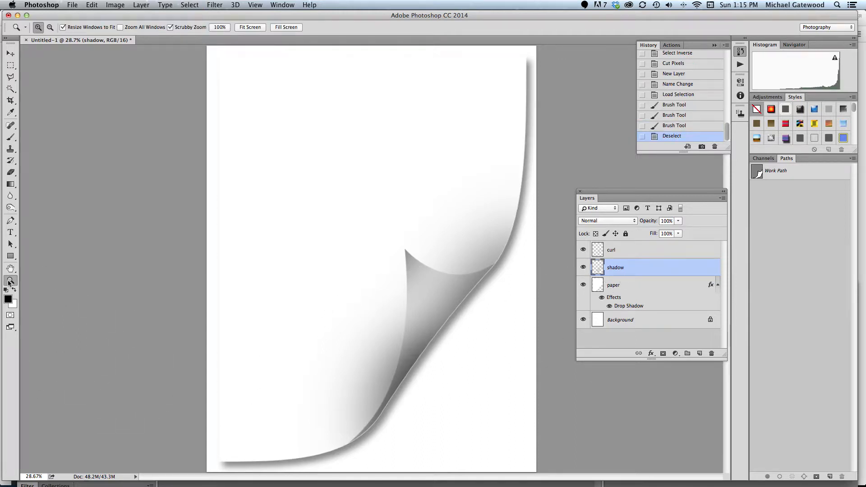
scroll(321, 319, right, 10)
scroll(321, 319, down, 4)
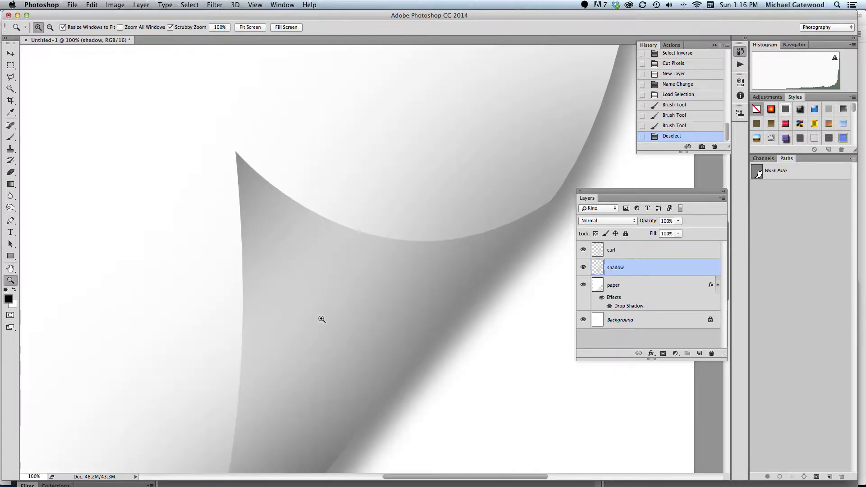
scroll(321, 319, down, 10)
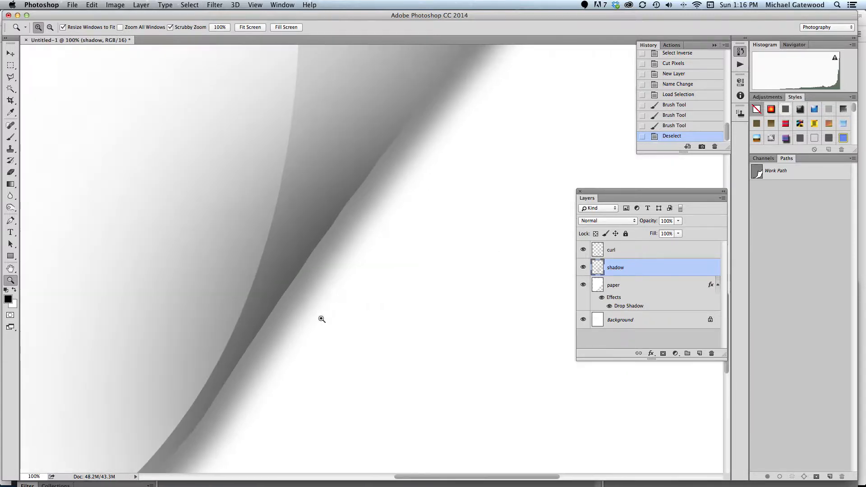
scroll(321, 319, down, 3)
scroll(322, 319, left, 3)
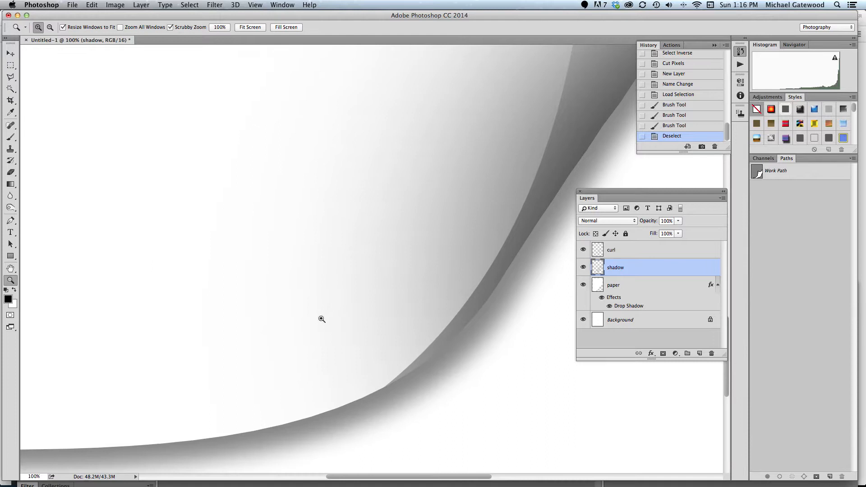
scroll(322, 319, right, 5)
scroll(322, 319, up, 6)
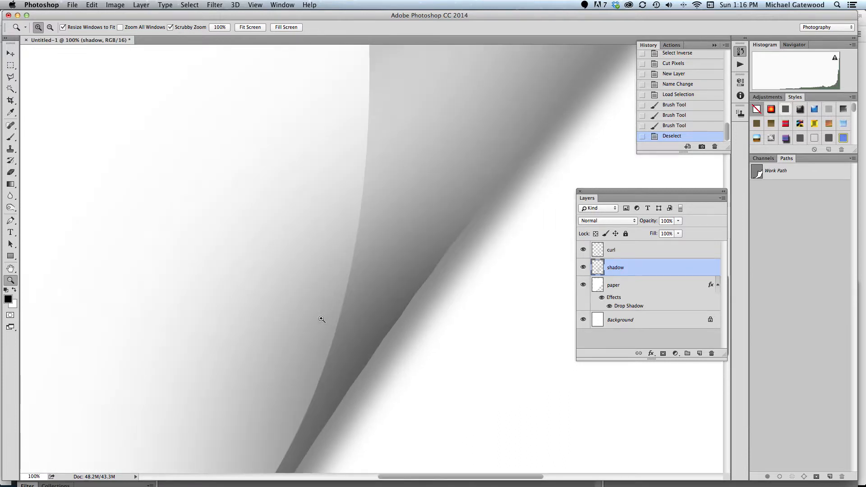
scroll(322, 319, up, 5)
scroll(322, 319, right, 6)
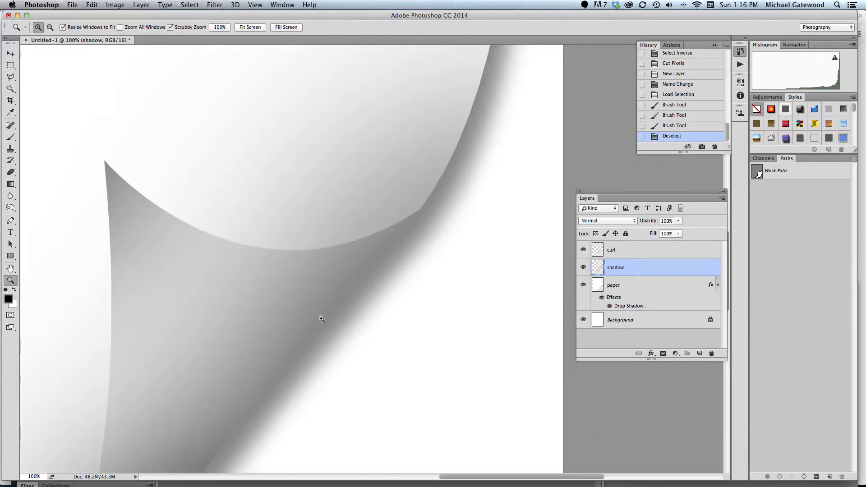
double_click(11, 268)
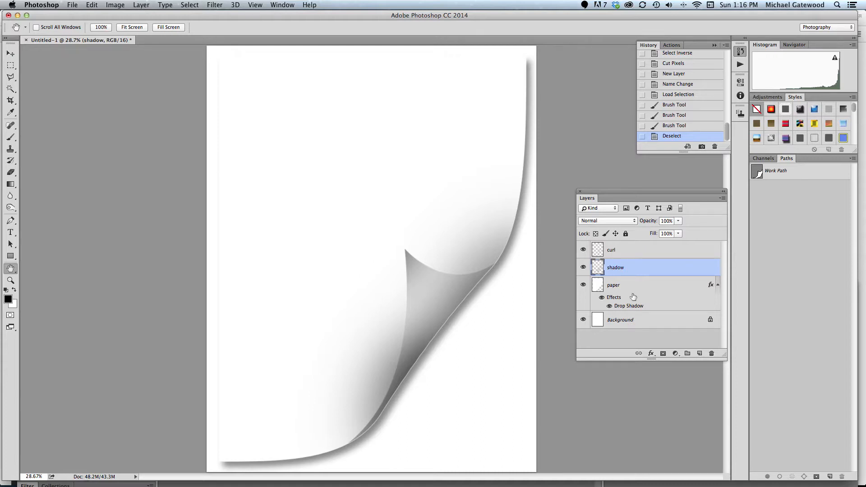
Step: Group the curl, shadow and paper layers and name the group "paper curl"
click(630, 254)
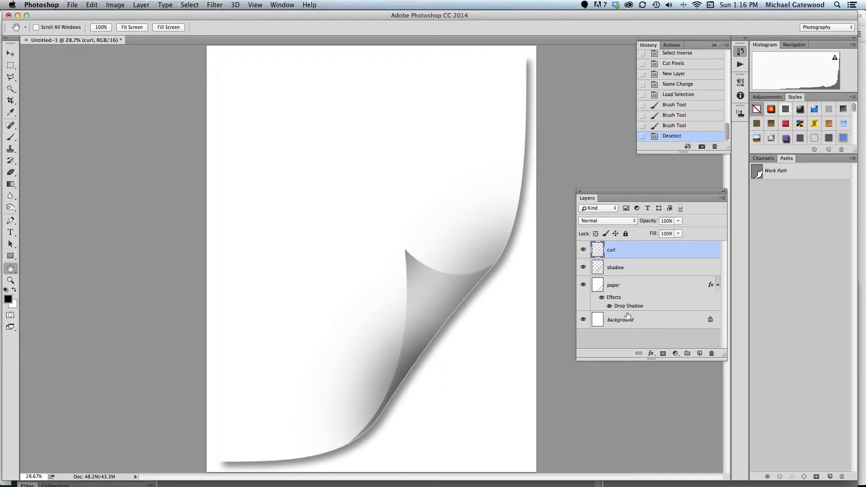
shift+click(631, 285)
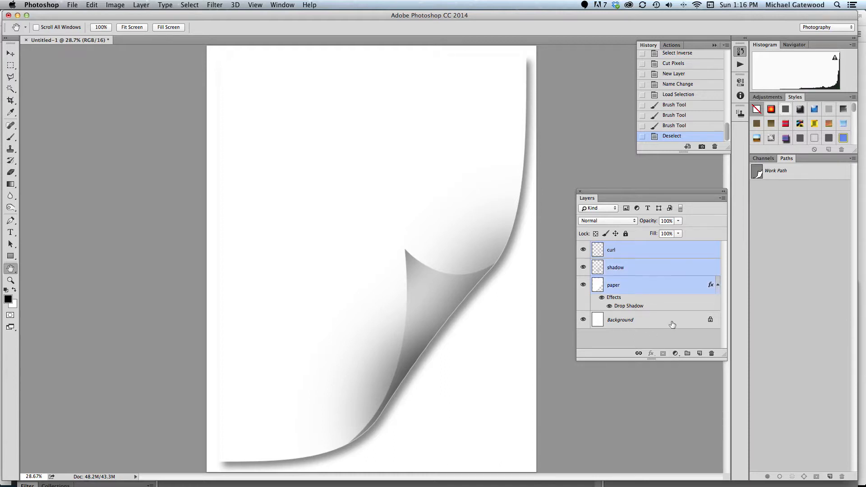
key(super+g)
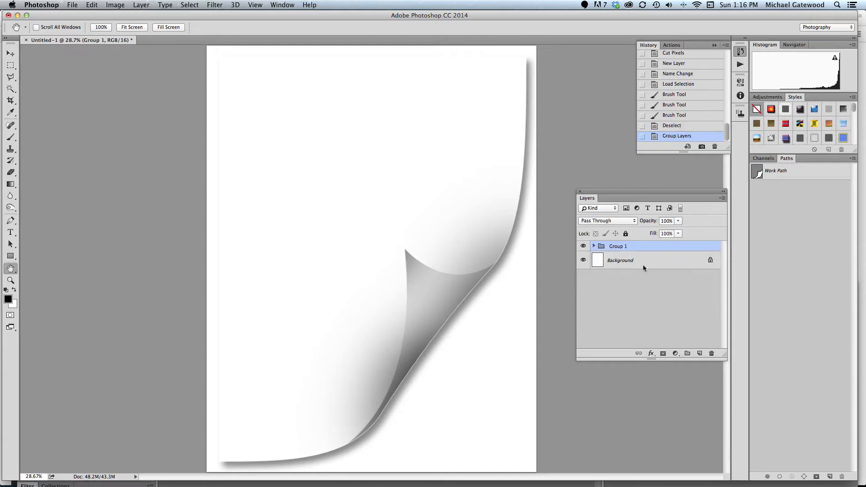
double_click(621, 248)
text(paper curl)
click(649, 263)
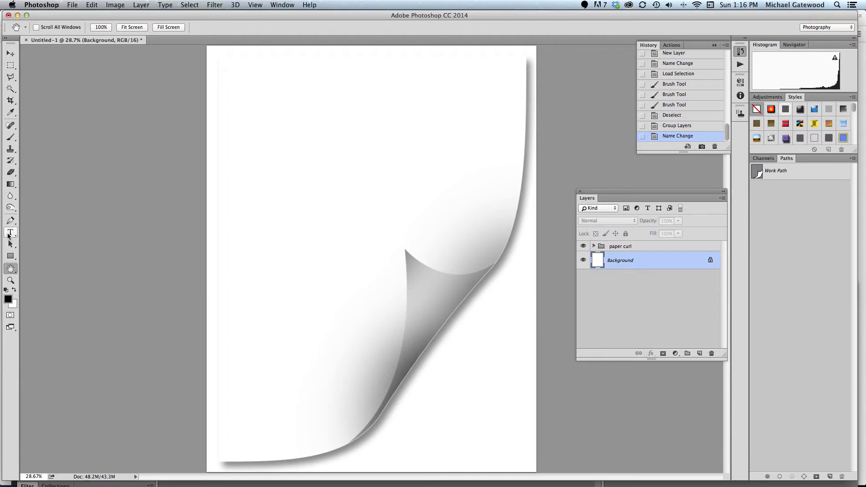
Step: Add a new layer between the Background and the paper curl group, and set the text colour to red
click(10, 233)
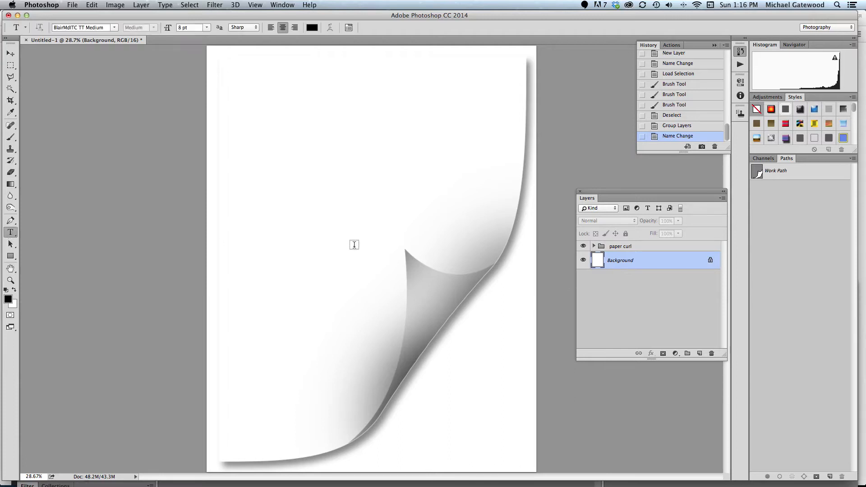
click(699, 354)
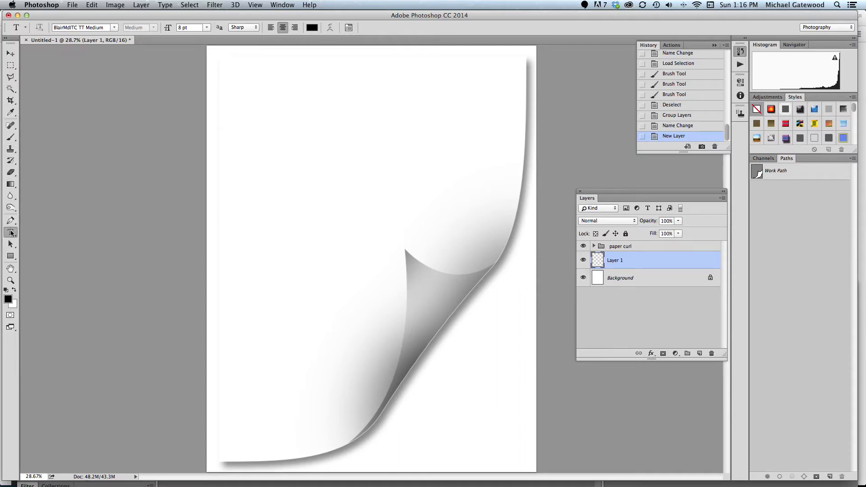
click(312, 28)
click(141, 231)
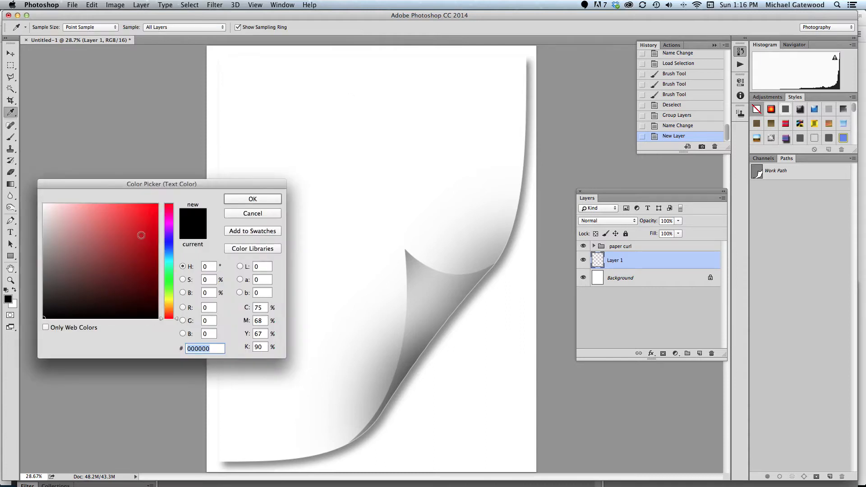
click(253, 200)
Step: Add the word "Under" in 72 pt red text on the new layer, starting at the lower part of the curl
click(405, 354)
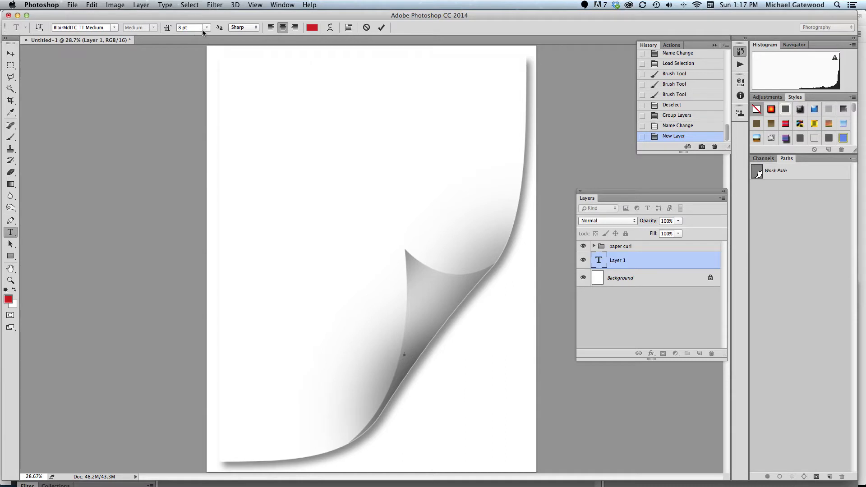
click(204, 30)
click(194, 135)
text(ONNER)
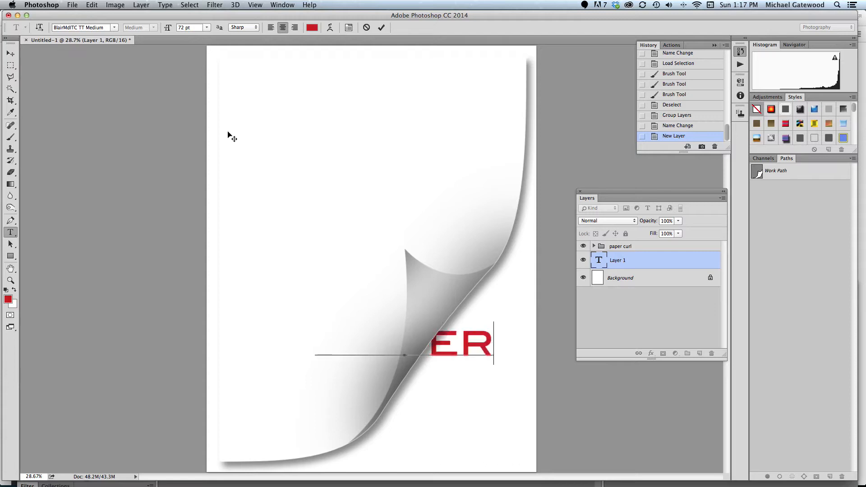
click(10, 54)
Step: Free-transform the "Under" text to about 45% width and 264% height, positioned in the exposed corner below the curl
key(super+t)
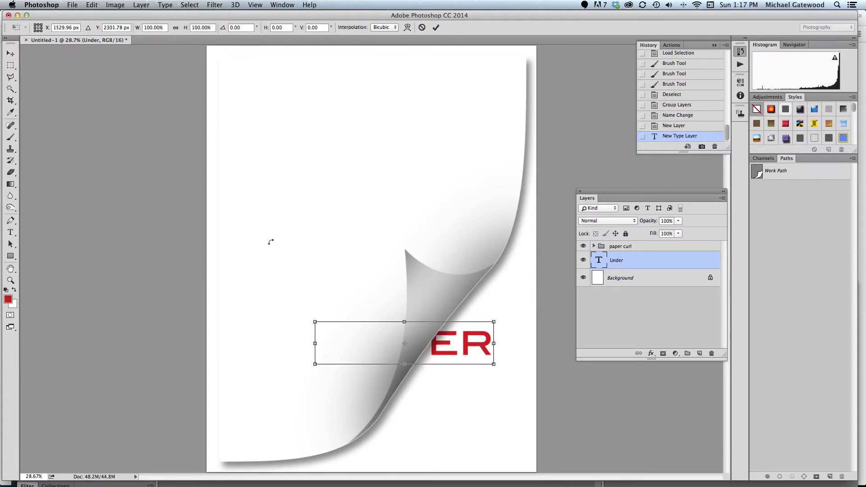
drag(315, 323, 426, 330)
drag(463, 366, 469, 441)
drag(426, 387, 415, 389)
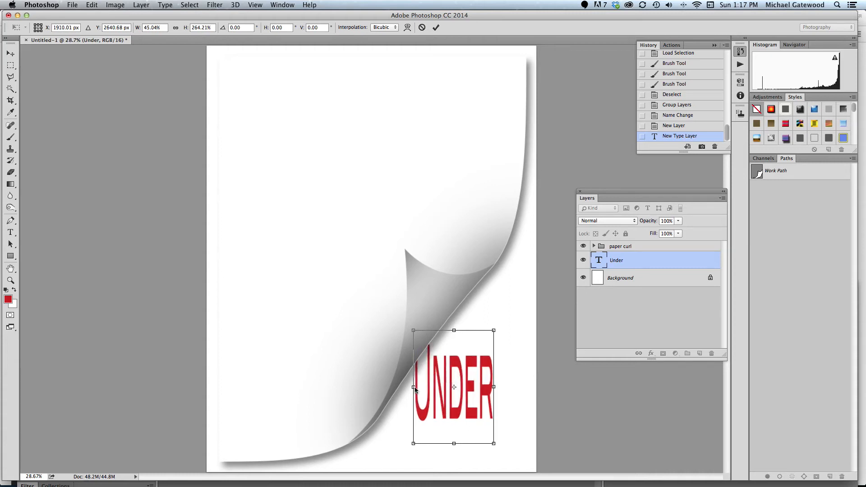
key(Return)
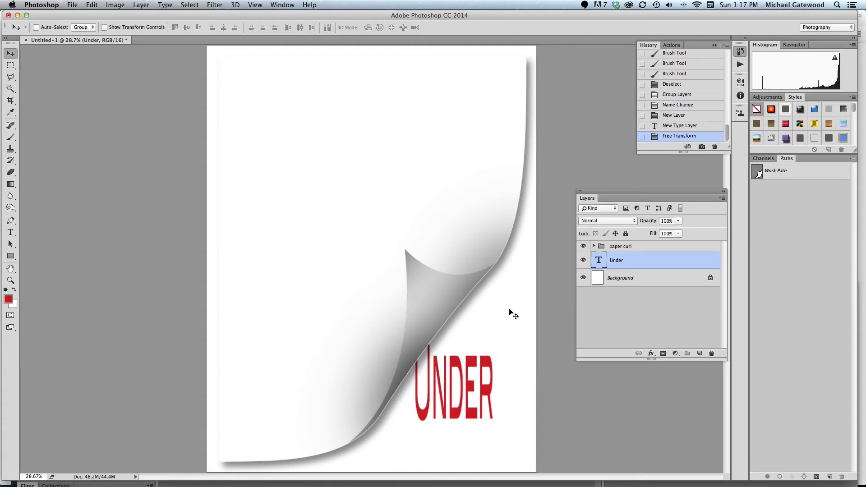
Step: Examine the text and shadow along the curl's edge at 100% magnification and return to the full-page view
click(12, 281)
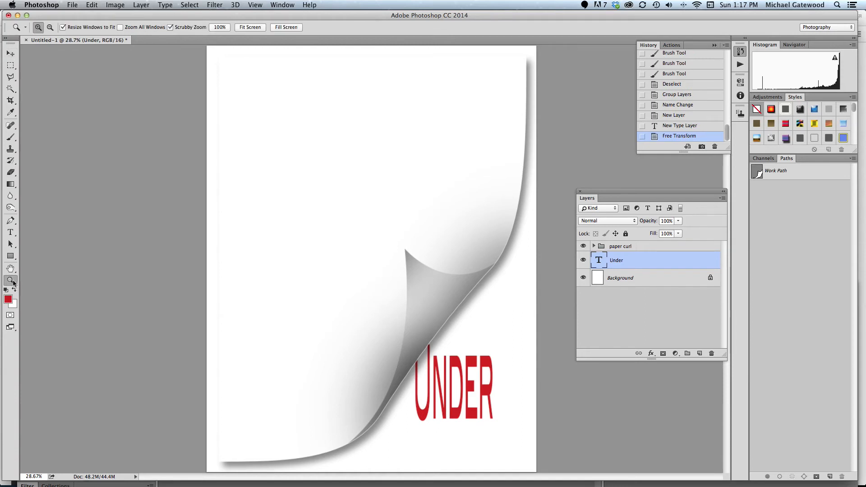
double_click(10, 281)
scroll(150, 292, down, 8)
scroll(149, 293, right, 6)
scroll(150, 292, down, 5)
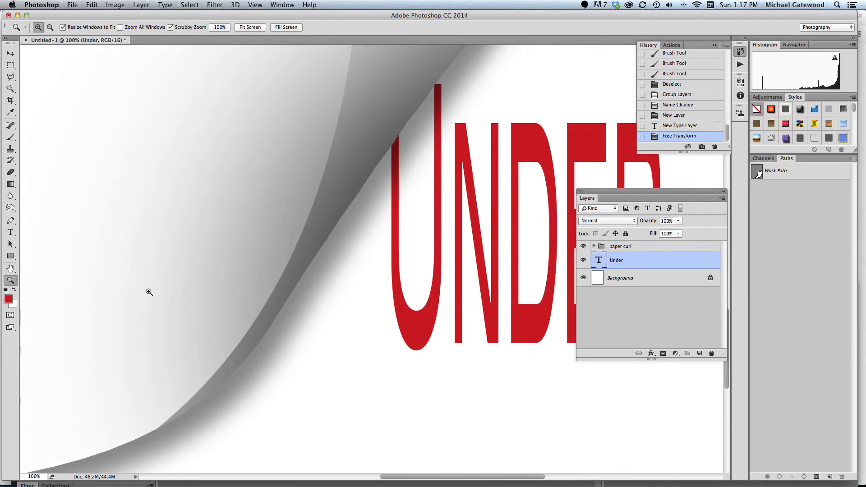
double_click(10, 269)
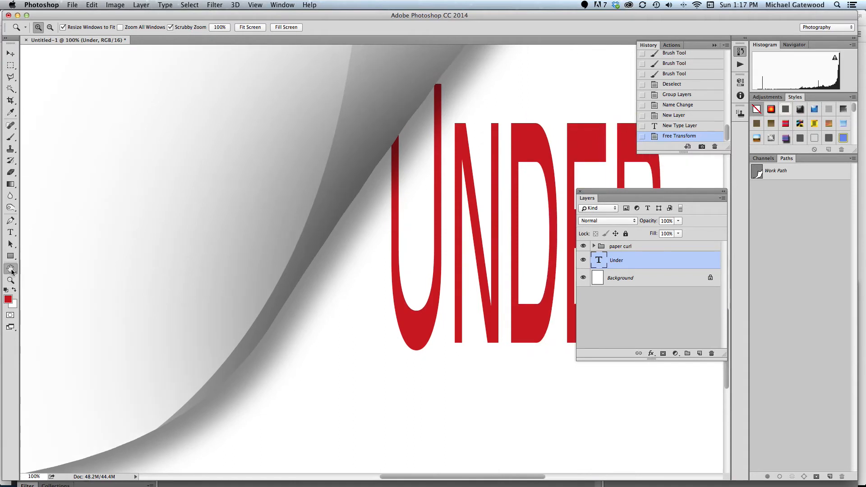